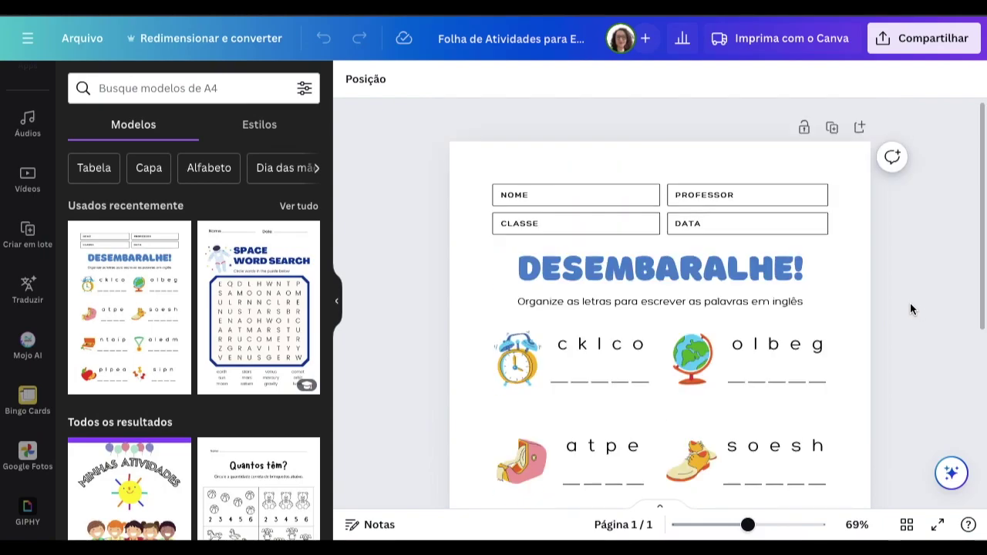
pyautogui.click(760, 283)
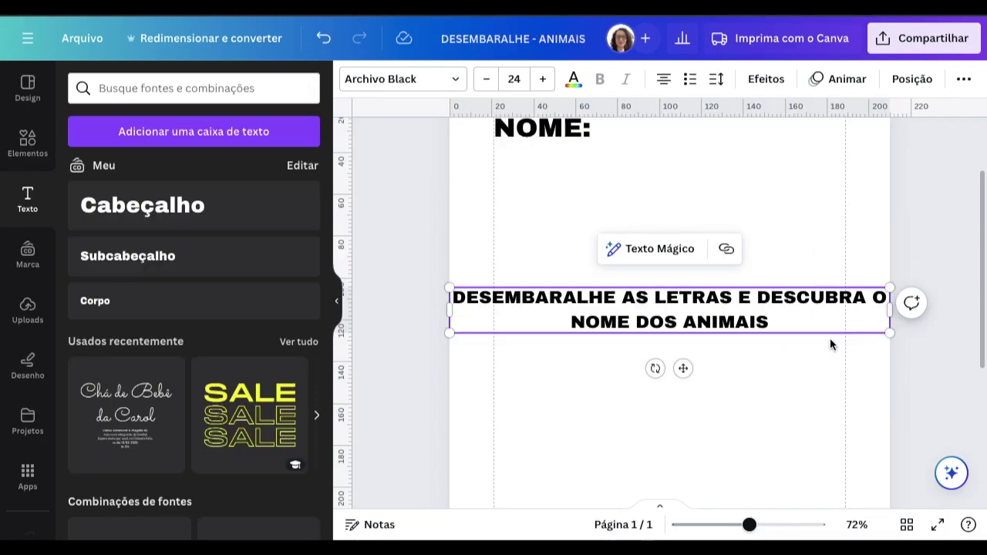
# - Fit the DESEMBARALHE instruction text box between the left and right page margins and place it just below the NOME line
pyautogui.moveTo(890, 310); pyautogui.dragTo(846, 311)
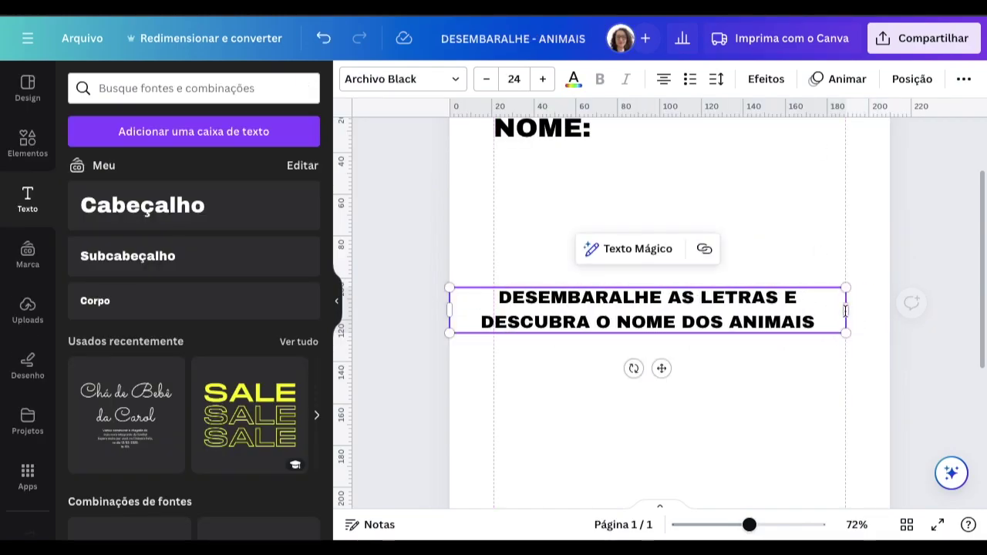
pyautogui.moveTo(451, 311); pyautogui.dragTo(494, 306)
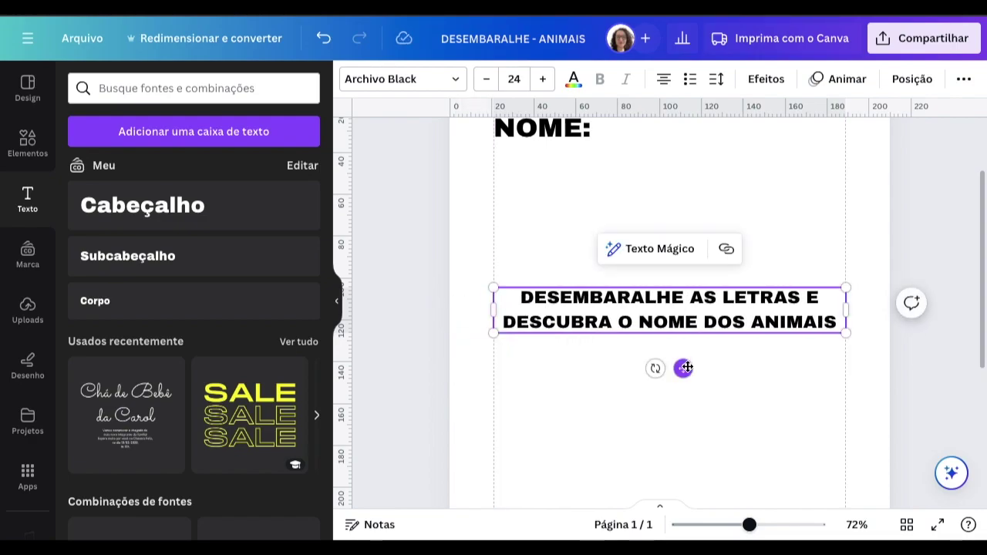
pyautogui.moveTo(687, 368); pyautogui.dragTo(687, 244)
# - Set the instruction text's line spacing to 1
pyautogui.click(718, 79)
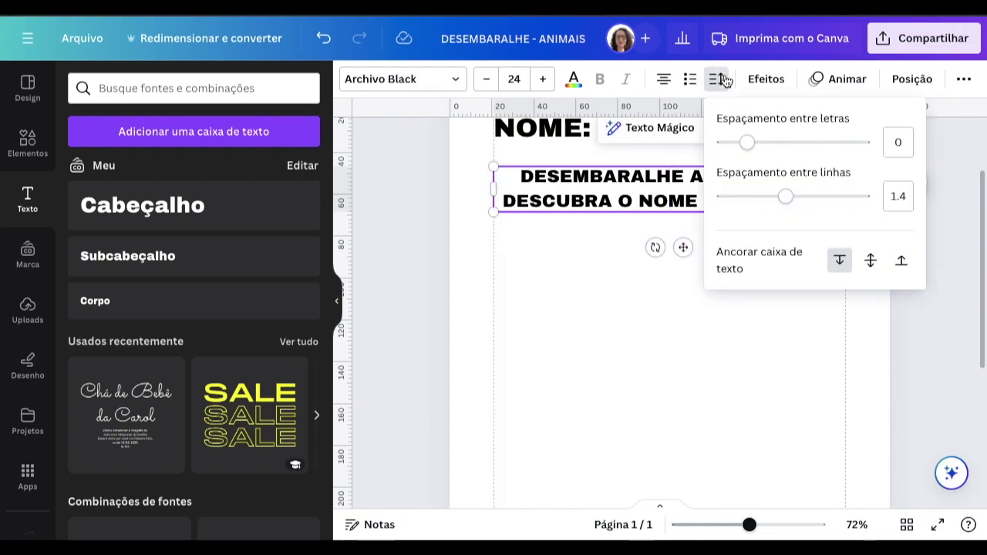
pyautogui.click(898, 197)
pyautogui.write('1')
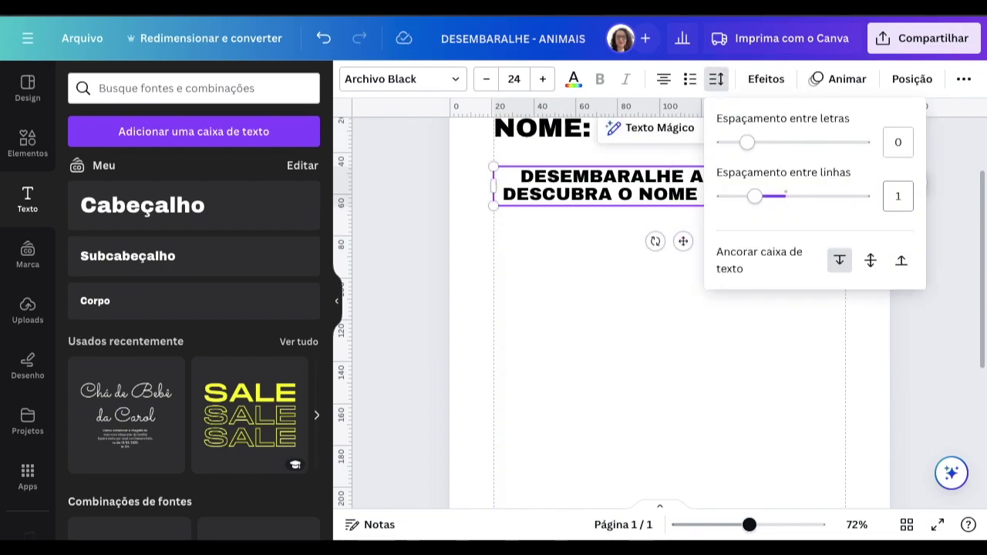
pyautogui.click(650, 339)
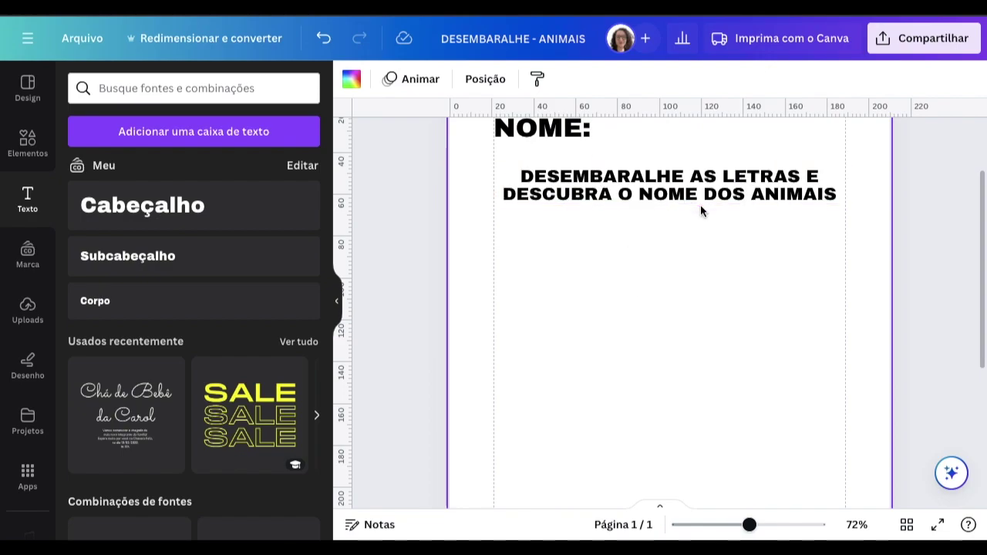
pyautogui.click(641, 198)
pyautogui.moveTo(638, 194); pyautogui.dragTo(813, 204)
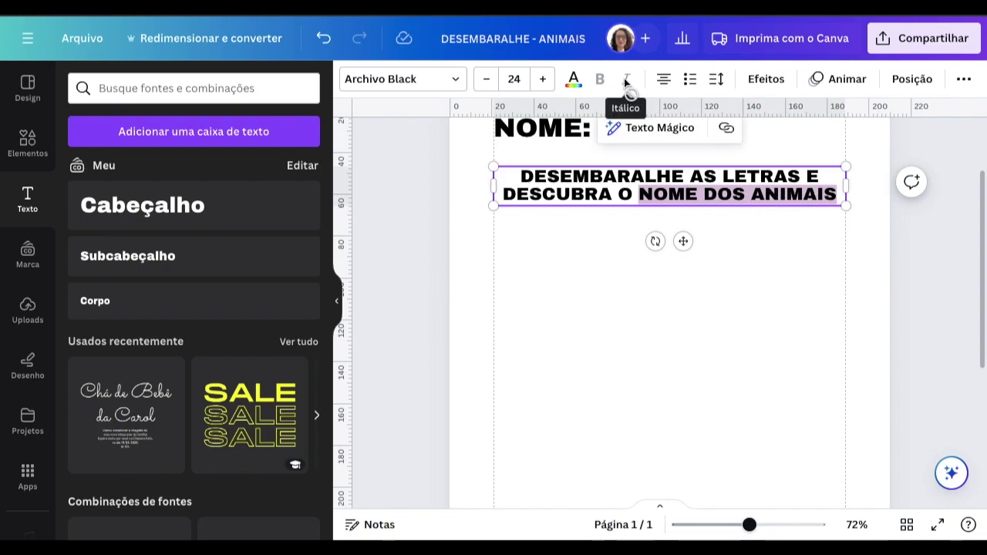
pyautogui.click(741, 273)
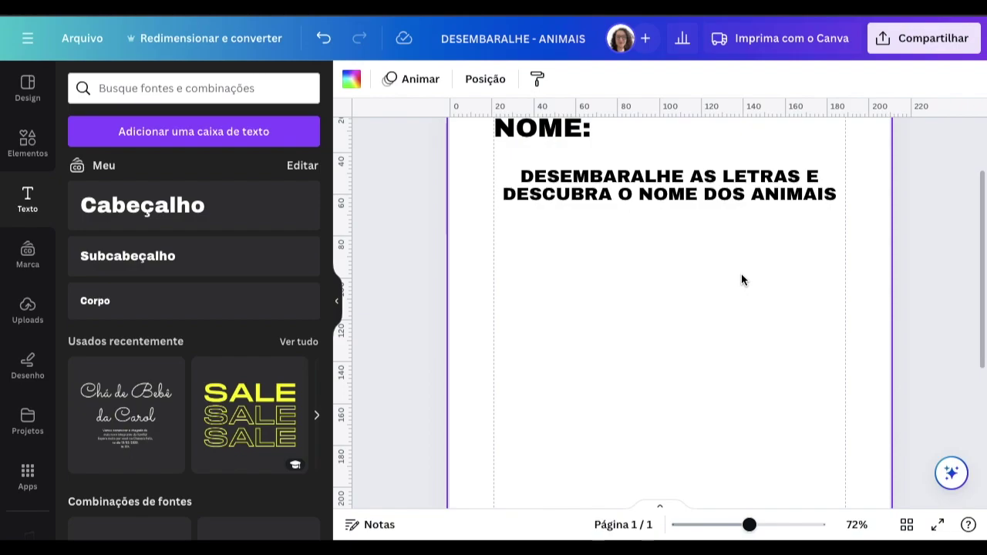
# - Insert a square shape from the Quadrado suggestions and resize it to cover the instruction text from margin to margin
pyautogui.scroll(1, 571, 264)
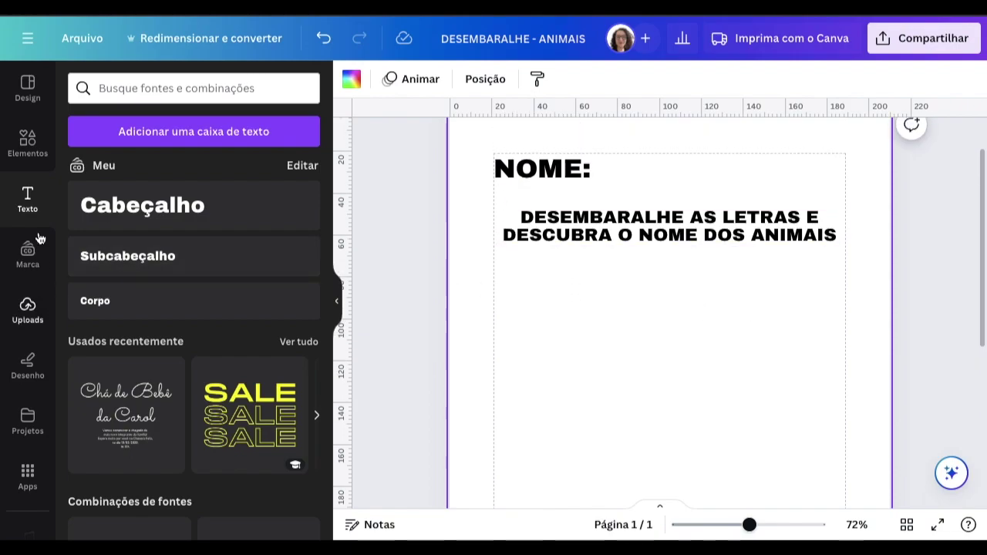
pyautogui.click(25, 138)
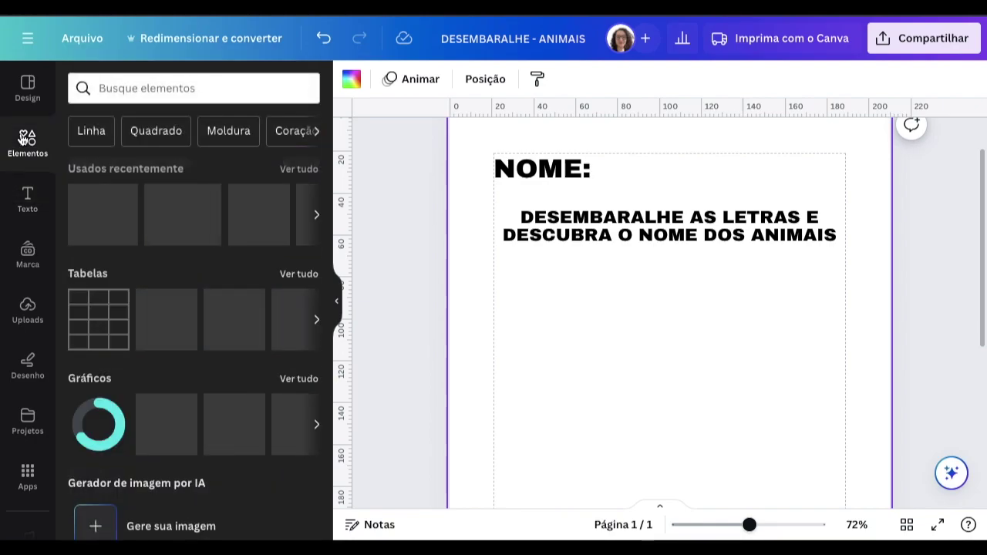
pyautogui.scroll(-3, 263, 278)
pyautogui.scroll(3, 263, 279)
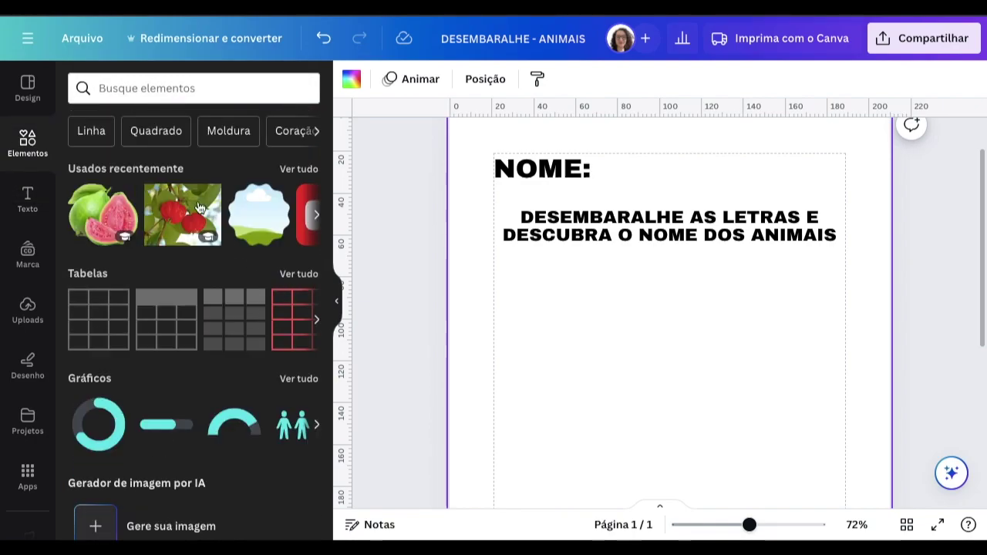
pyautogui.click(140, 130)
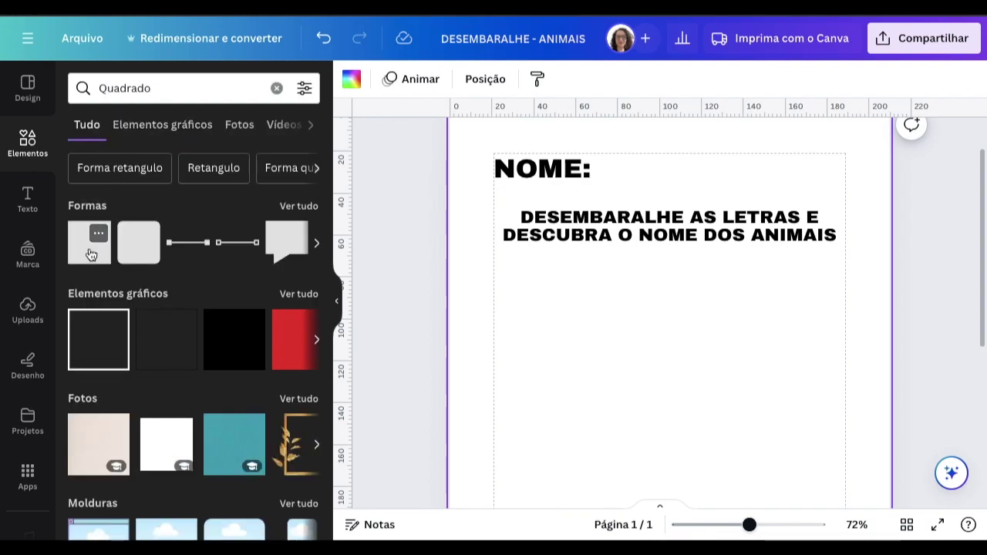
pyautogui.click(97, 239)
pyautogui.moveTo(645, 398); pyautogui.dragTo(540, 247)
pyautogui.moveTo(624, 273); pyautogui.dragTo(840, 273)
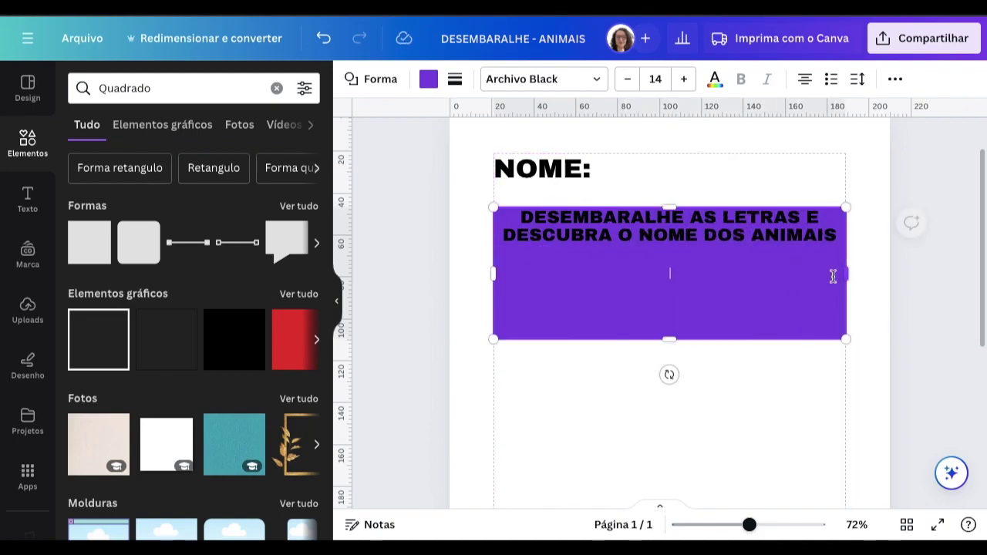
pyautogui.moveTo(670, 338); pyautogui.dragTo(669, 247)
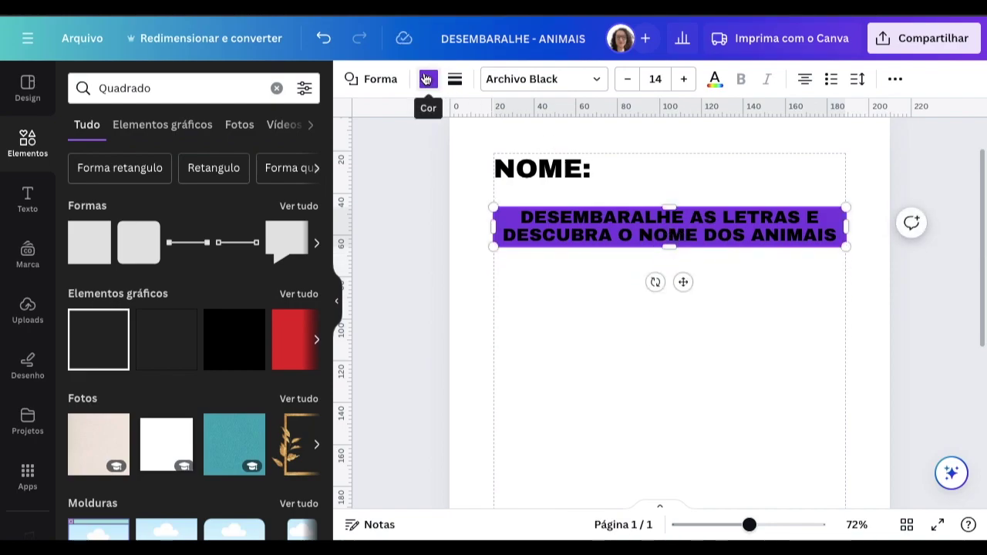
# - Remove the rectangle's fill colour and give it a solid black border so it frames the instruction text
pyautogui.click(426, 79)
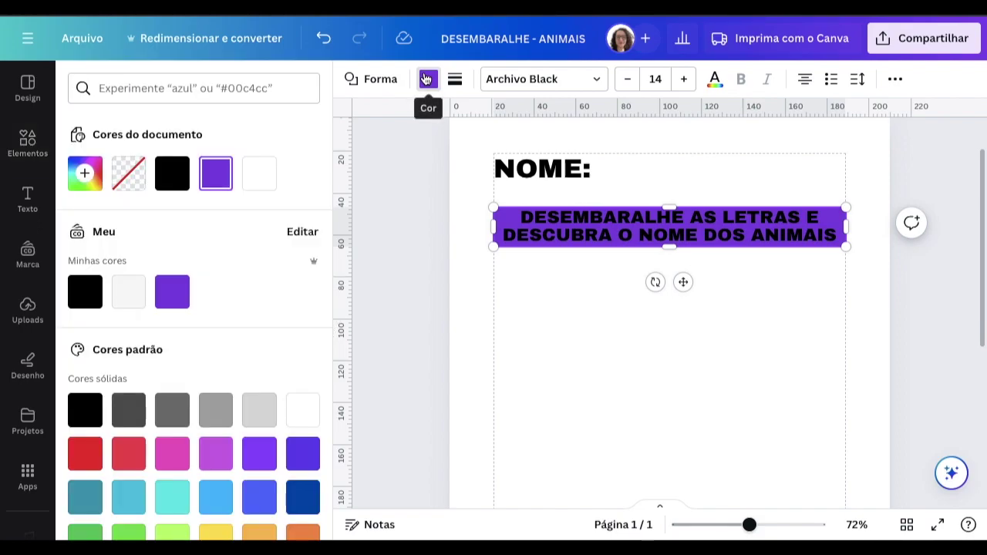
pyautogui.click(130, 177)
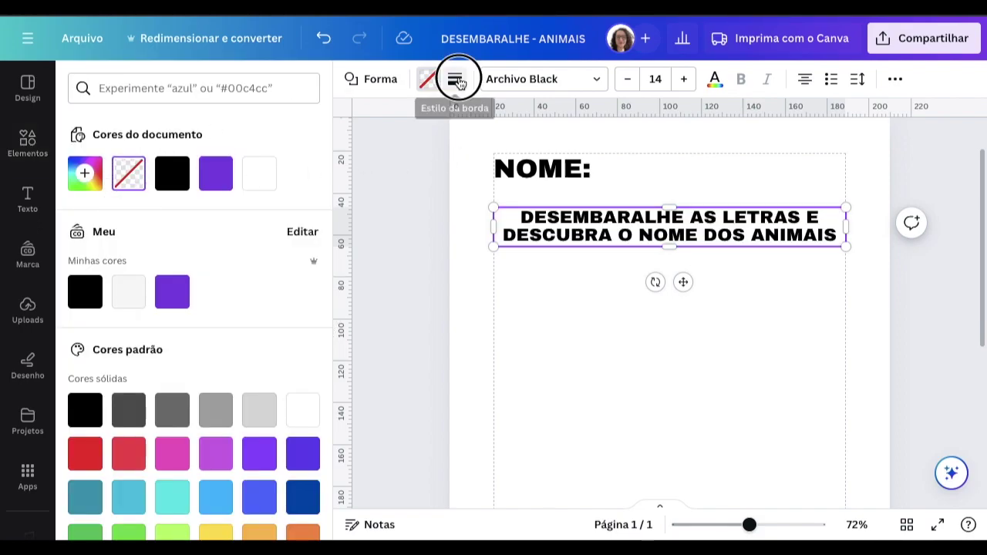
pyautogui.click(455, 78)
pyautogui.click(529, 128)
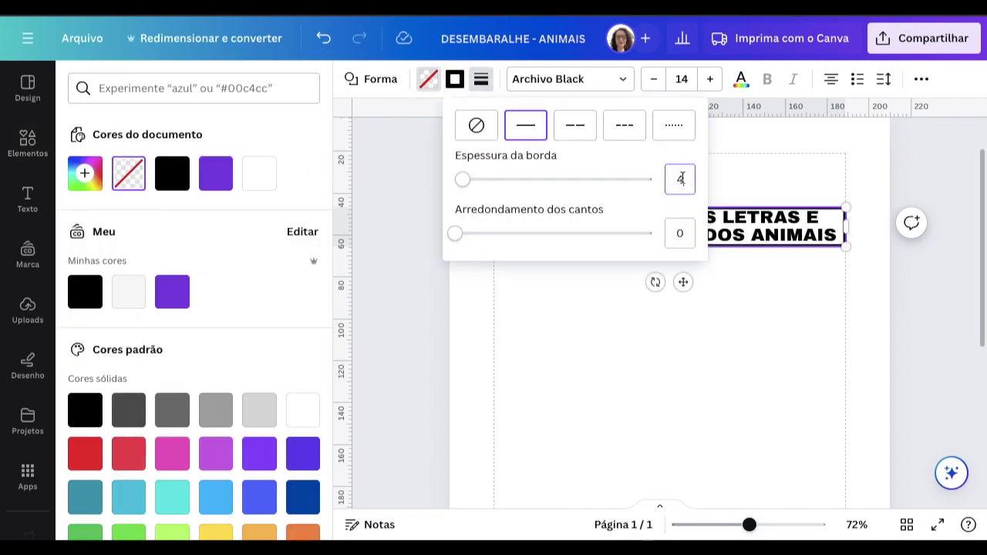
pyautogui.press('Return')
pyautogui.click(726, 352)
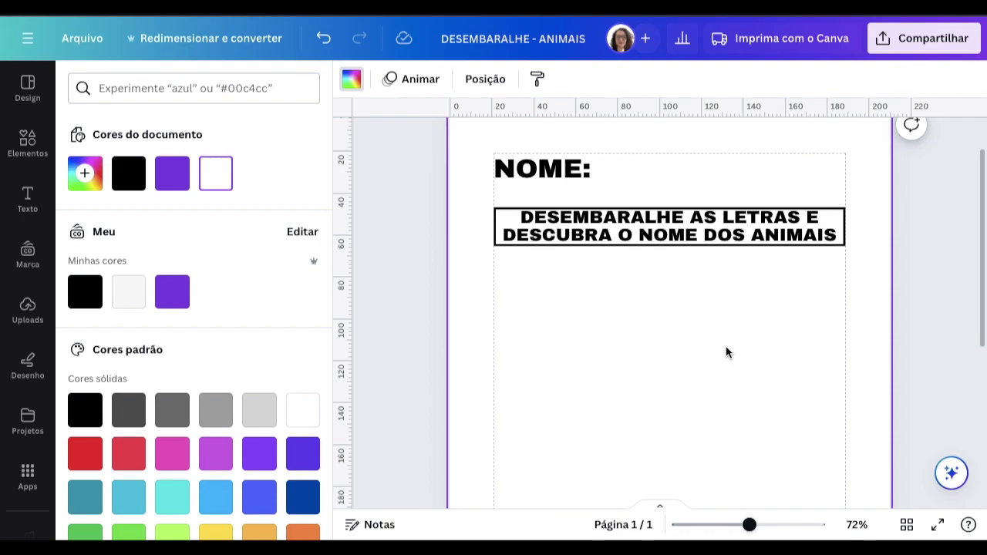
pyautogui.scroll(-2, 726, 347)
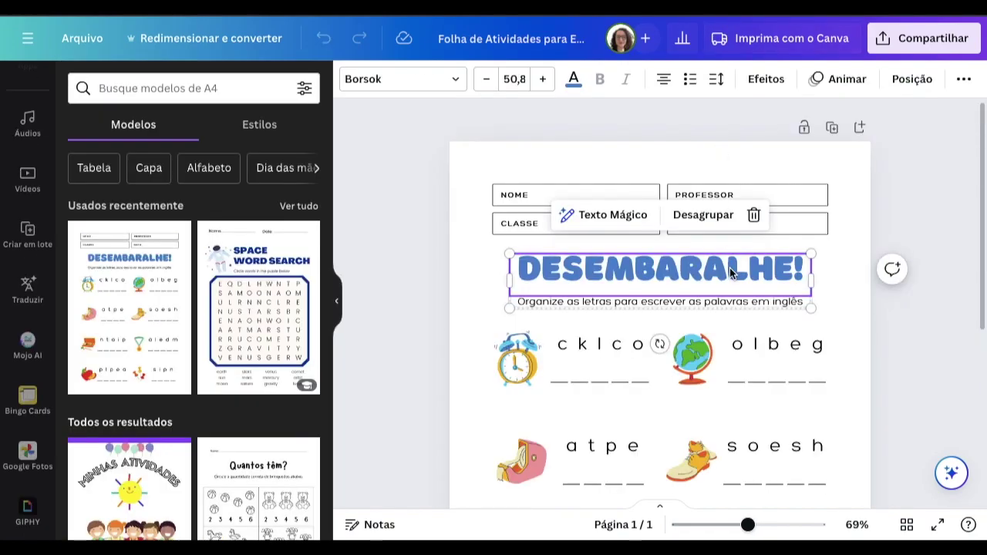
pyautogui.click(857, 319)
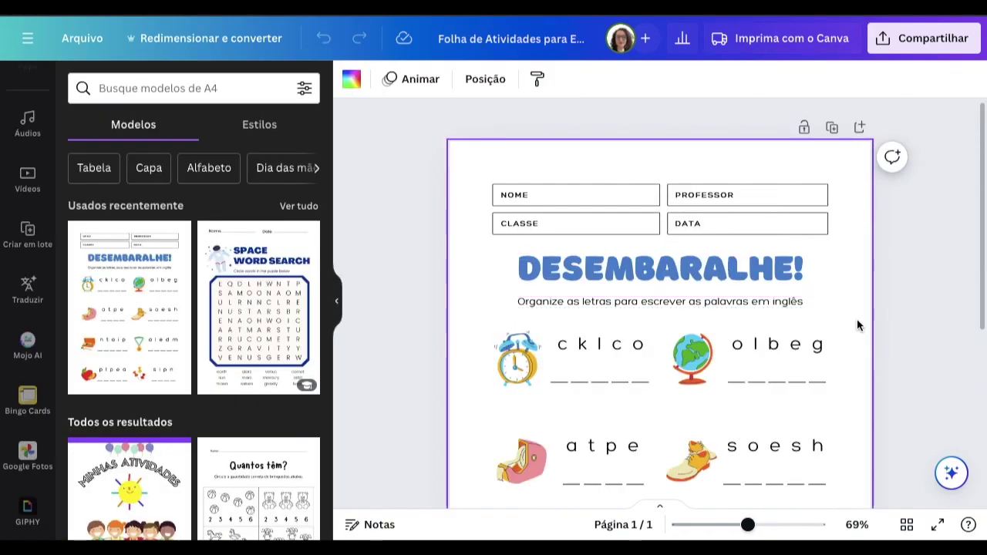
pyautogui.scroll(-3, 857, 319)
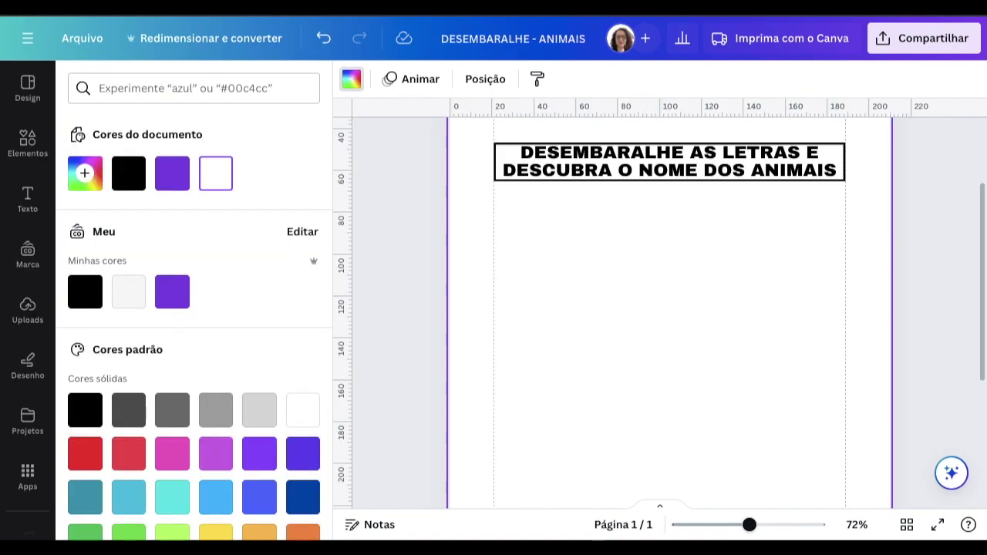
# - Search the elements library for GATO and limit the results to graphics
pyautogui.click(23, 145)
pyautogui.click(158, 88)
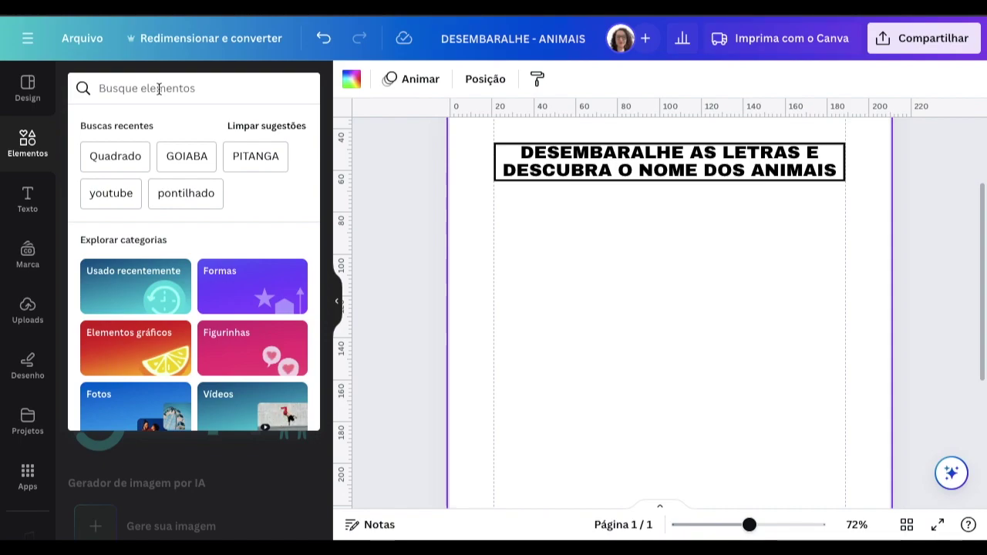
pyautogui.write('GATO')
pyautogui.press('Return')
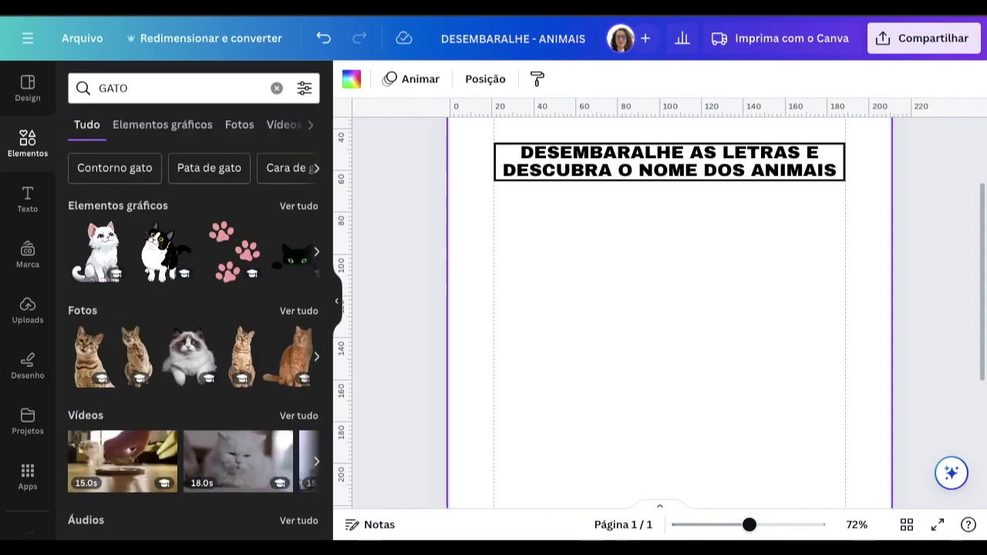
pyautogui.click(168, 130)
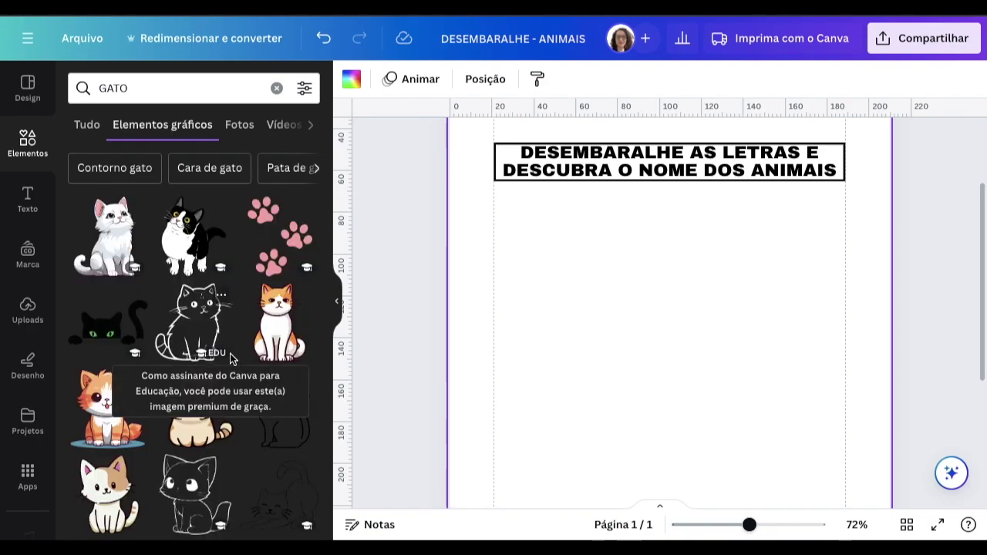
# - Insert the orange and white kitten graphic and shrink it to about 20 mm wide at the left margin below the heading frame
pyautogui.scroll(-1, 230, 355)
pyautogui.click(91, 373)
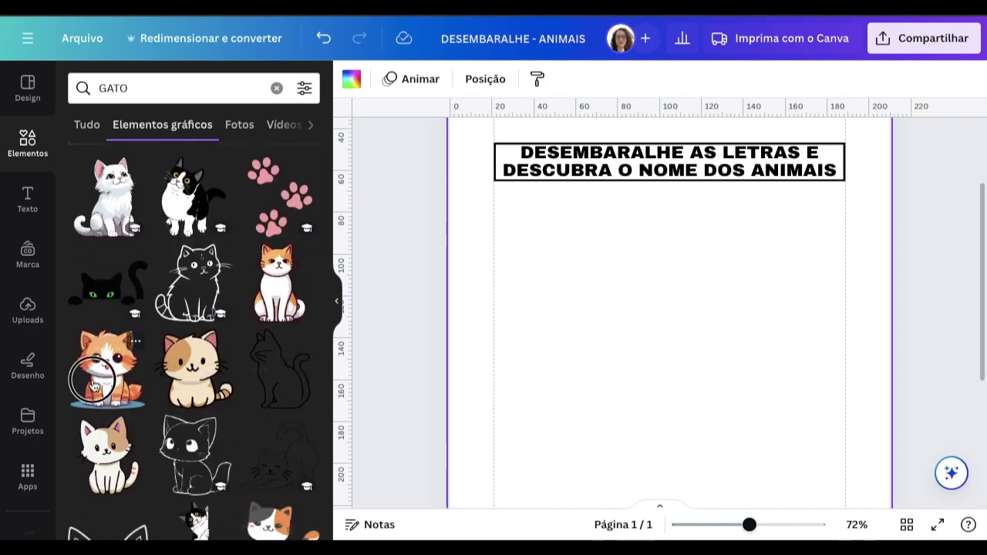
pyautogui.moveTo(656, 370); pyautogui.dragTo(571, 315)
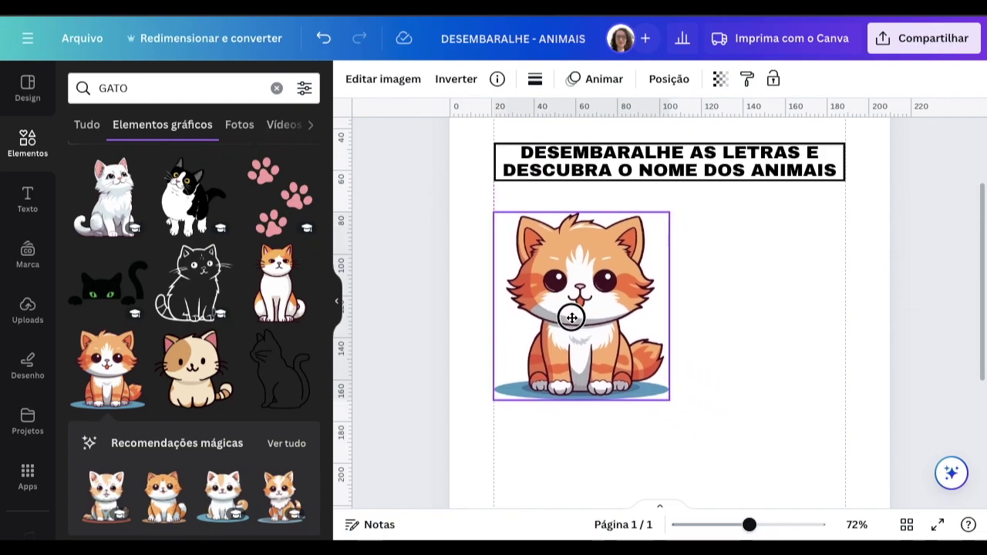
pyautogui.moveTo(665, 398); pyautogui.dragTo(537, 256)
pyautogui.click(540, 304)
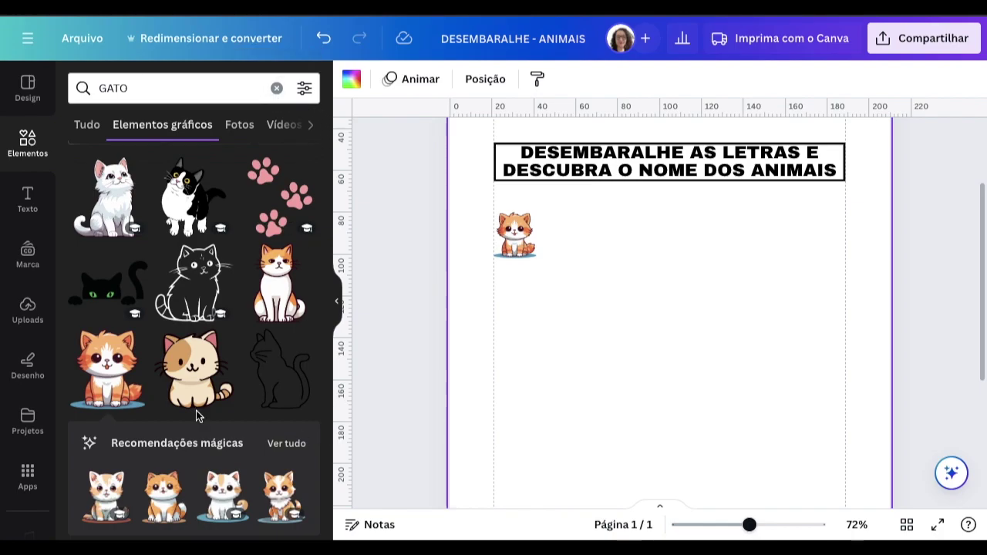
# - Move the kitten slightly lower along the left margin
pyautogui.scroll(-3, 669, 374)
pyautogui.scroll(3, 668, 374)
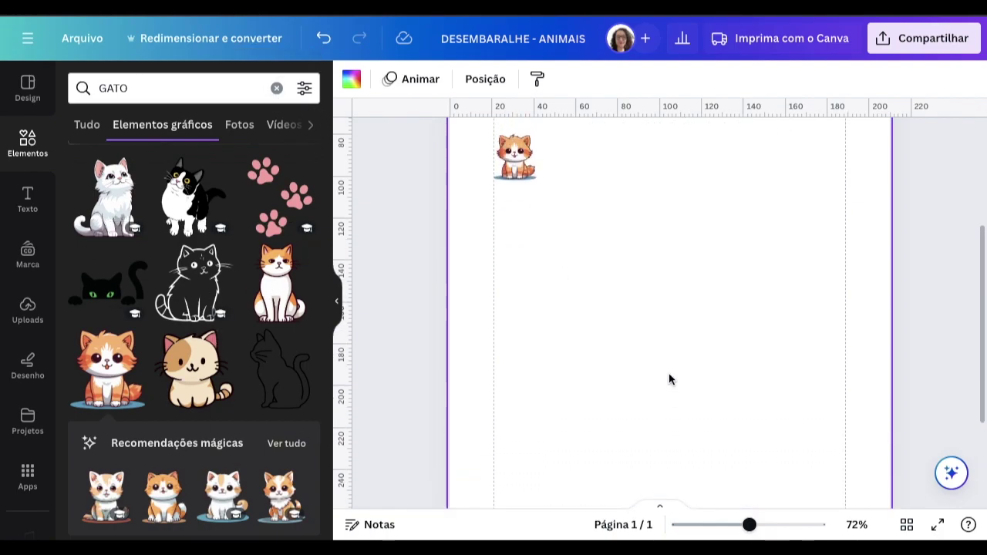
pyautogui.click(526, 202)
pyautogui.moveTo(526, 202); pyautogui.dragTo(526, 217)
# - Search the graphics for PATO and insert the first yellow duckling
pyautogui.doubleClick(112, 90)
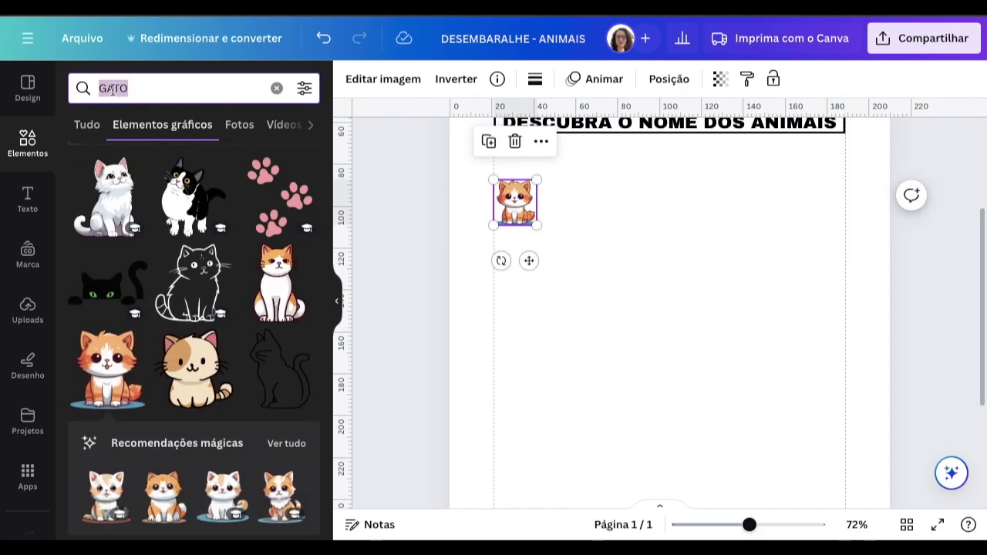
pyautogui.write('PATO')
pyautogui.press('Return')
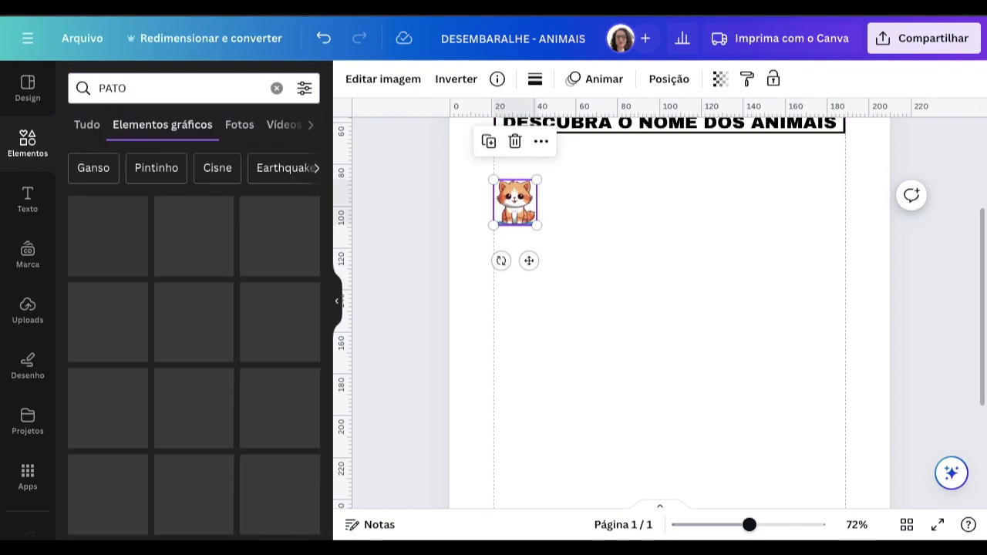
pyautogui.click(116, 239)
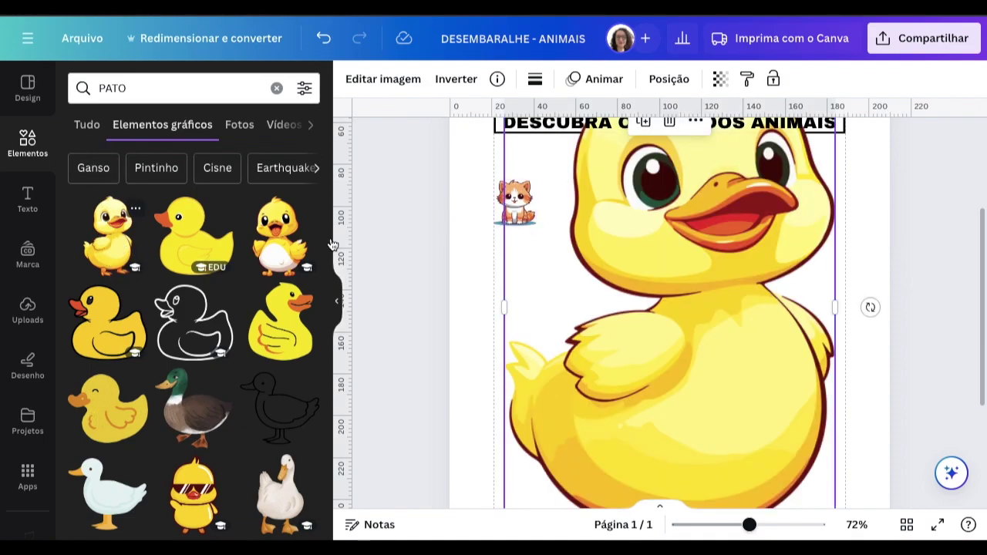
# - Shrink the duckling to about 20 mm wide and place it on the left margin below the kitten
pyautogui.scroll(3, 694, 374)
pyautogui.moveTo(835, 156); pyautogui.dragTo(568, 385)
pyautogui.scroll(-3, 769, 311)
pyautogui.moveTo(621, 244); pyautogui.dragTo(538, 379)
pyautogui.moveTo(522, 417); pyautogui.dragTo(521, 298)
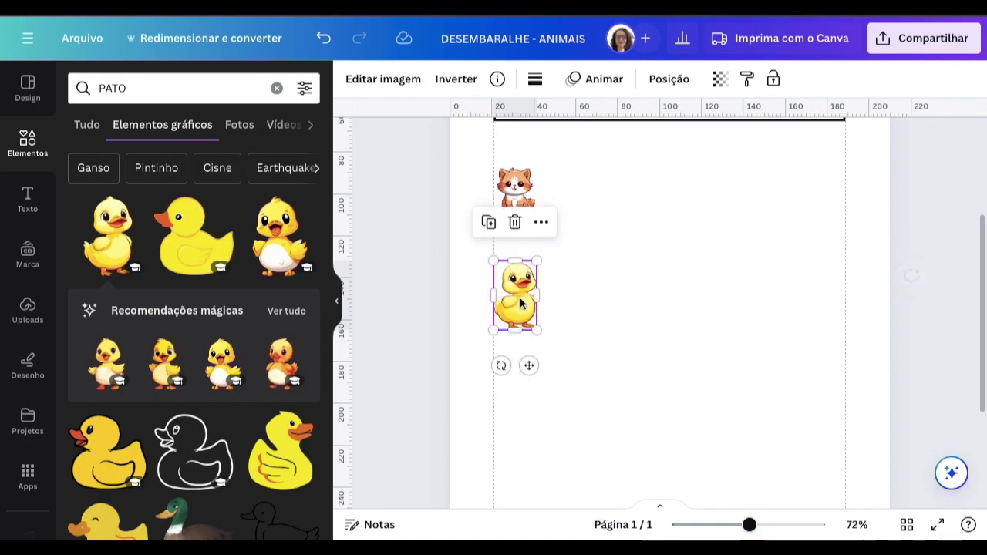
# - Clear the PATO search and look through the general element categories
pyautogui.click(163, 98)
pyautogui.press('Return')
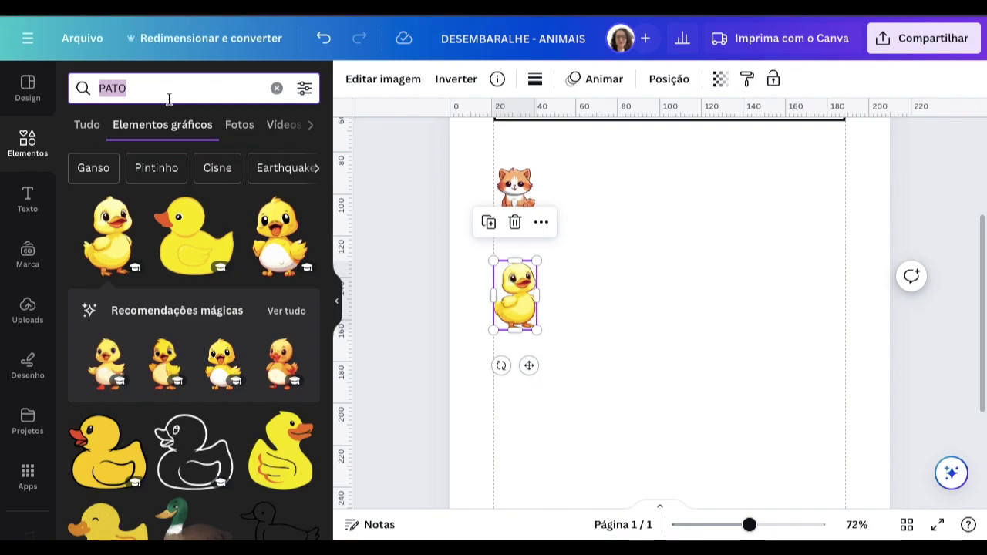
pyautogui.click(656, 412)
pyautogui.scroll(-5, 143, 420)
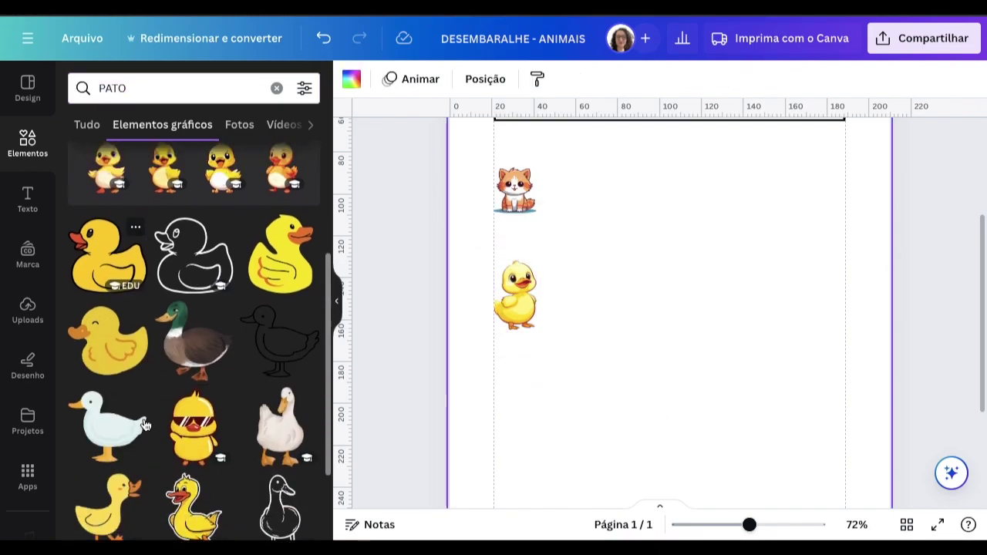
pyautogui.scroll(5, 144, 425)
pyautogui.click(276, 88)
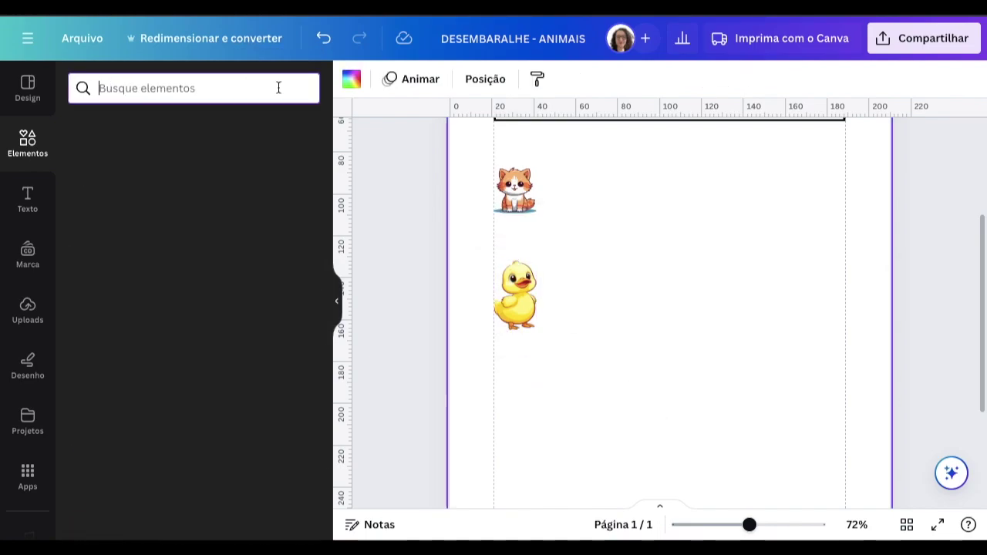
pyautogui.click(31, 146)
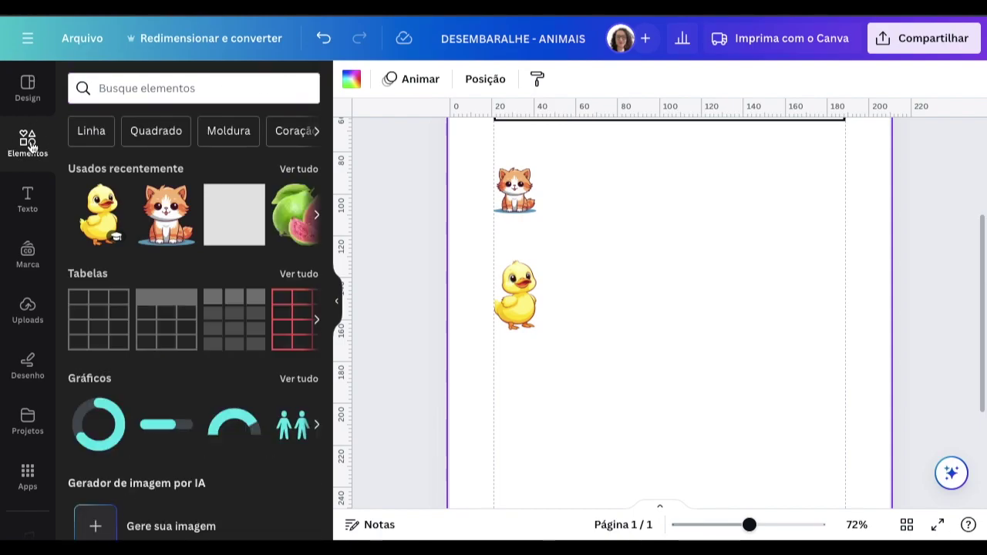
pyautogui.scroll(-6, 221, 351)
pyautogui.scroll(-3, 222, 351)
pyautogui.scroll(10, 222, 351)
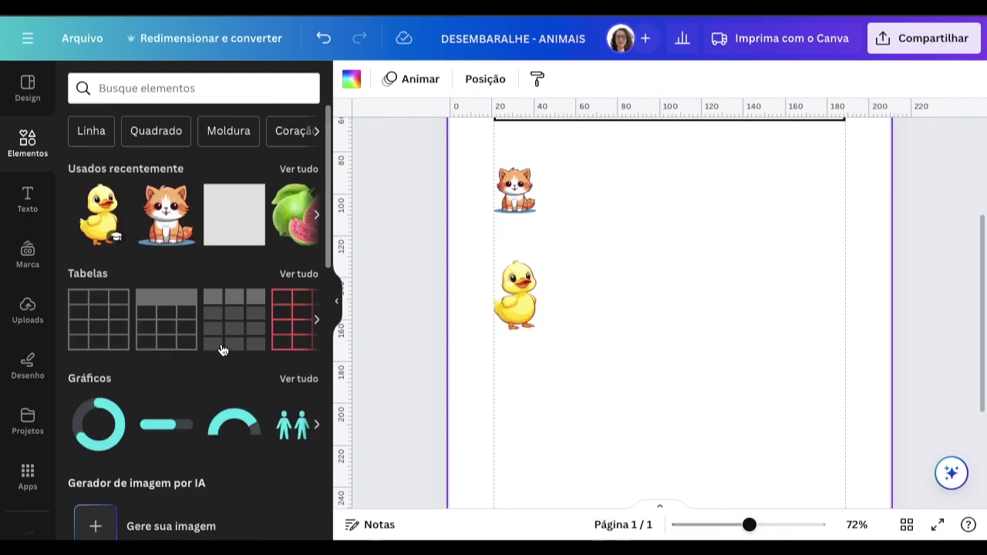
pyautogui.click(84, 136)
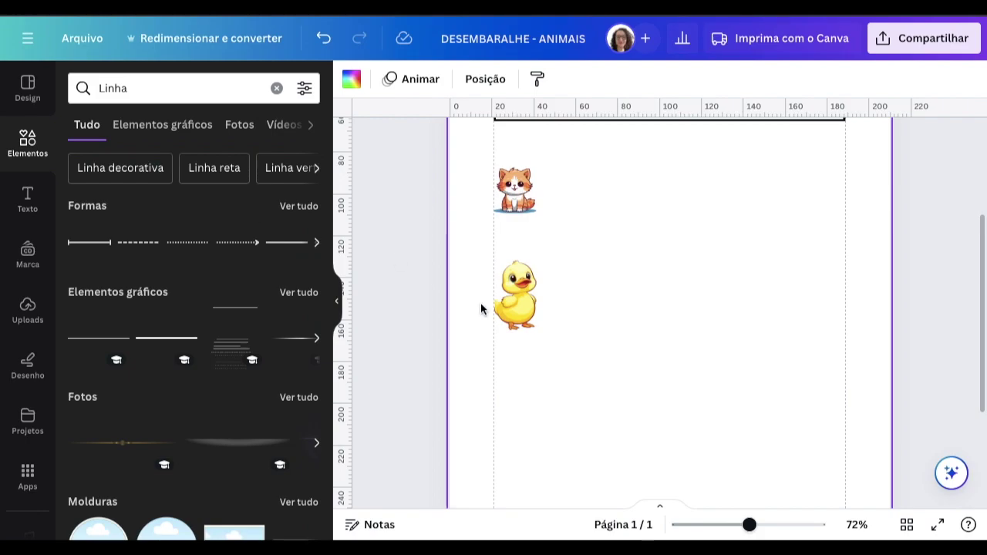
pyautogui.click(82, 342)
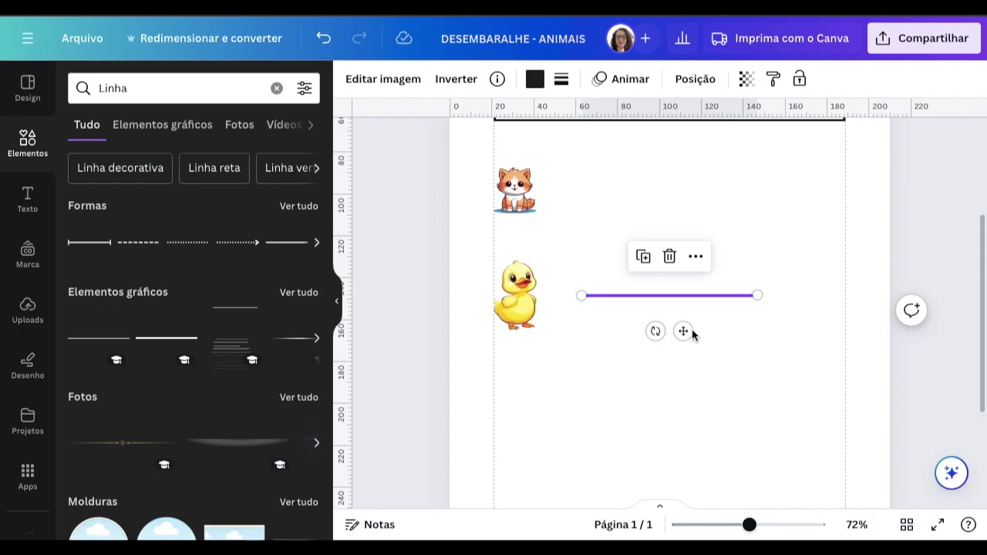
pyautogui.click(746, 374)
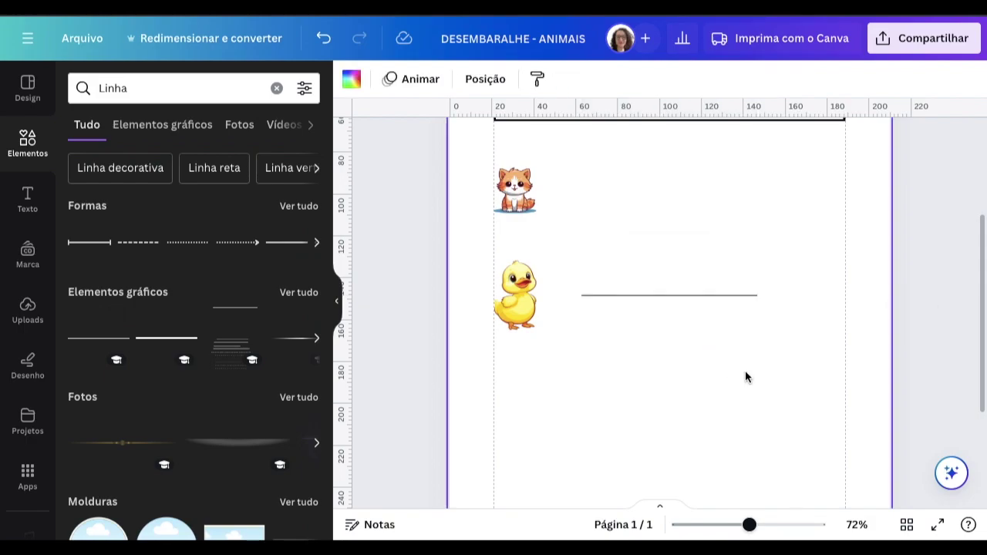
pyautogui.click(669, 295)
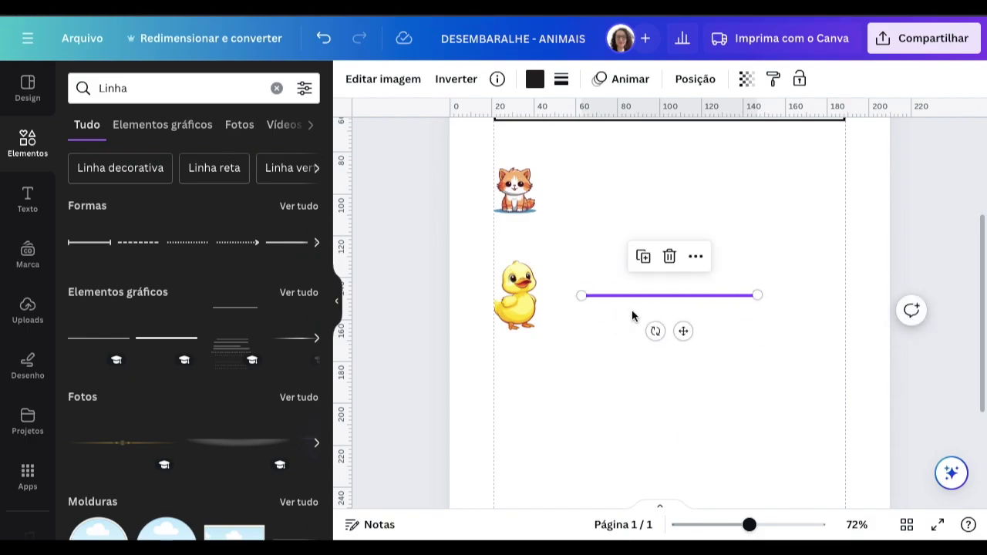
pyautogui.moveTo(633, 293)
pyautogui.mouseDown()
pyautogui.moveTo(601, 213)
pyautogui.moveTo(634, 287)
pyautogui.mouseUp()
pyautogui.press('Delete')
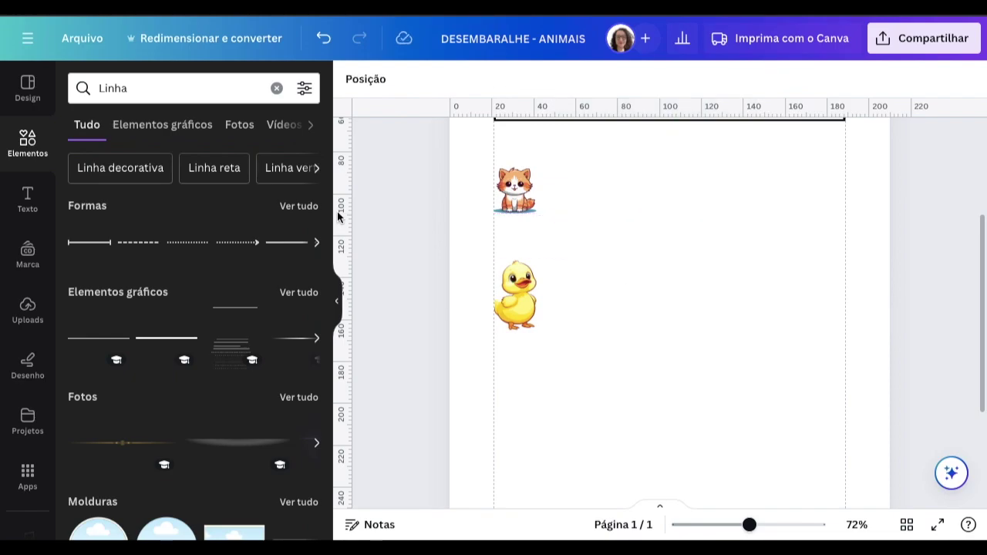
# - Add a heading text box to the page and remove its placeholder text
pyautogui.click(27, 212)
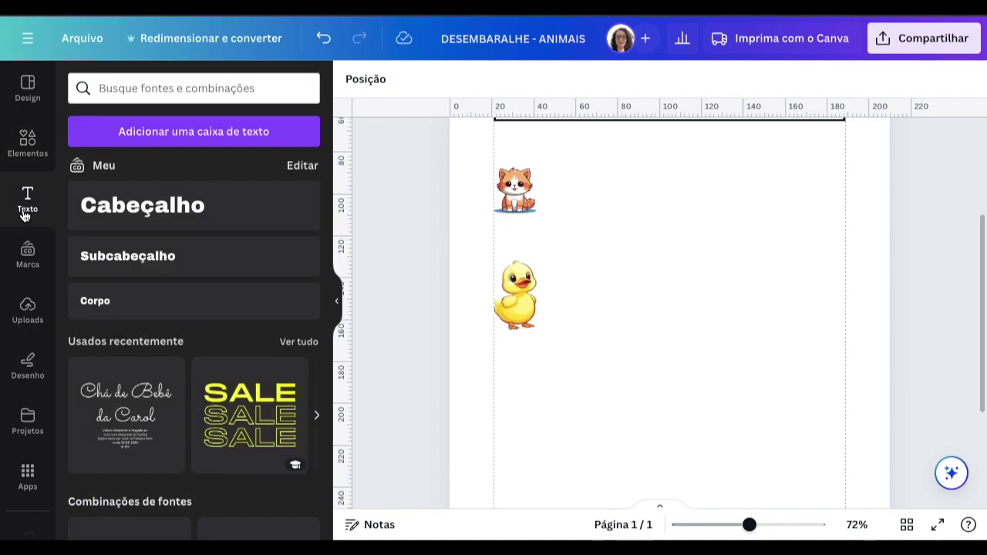
pyautogui.click(128, 220)
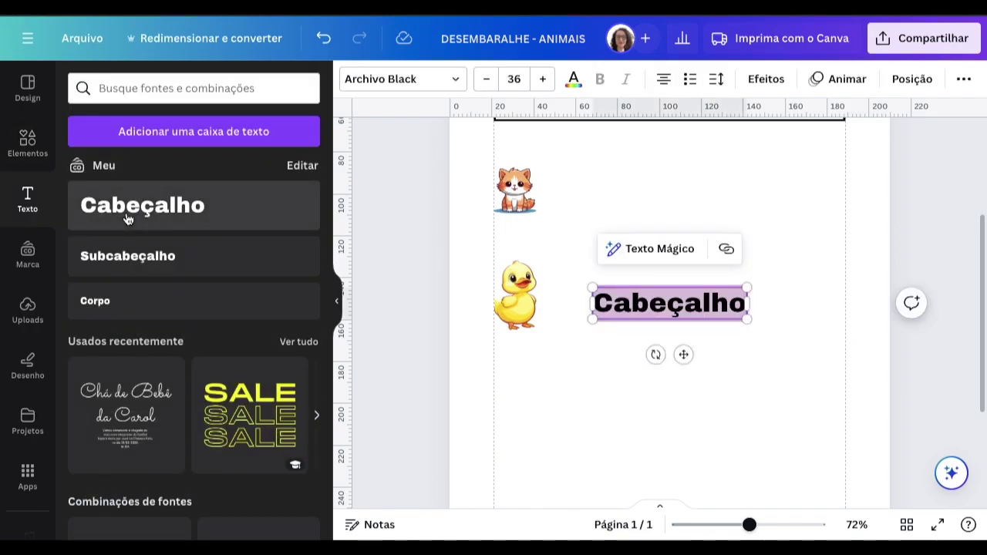
pyautogui.press('BackSpace')
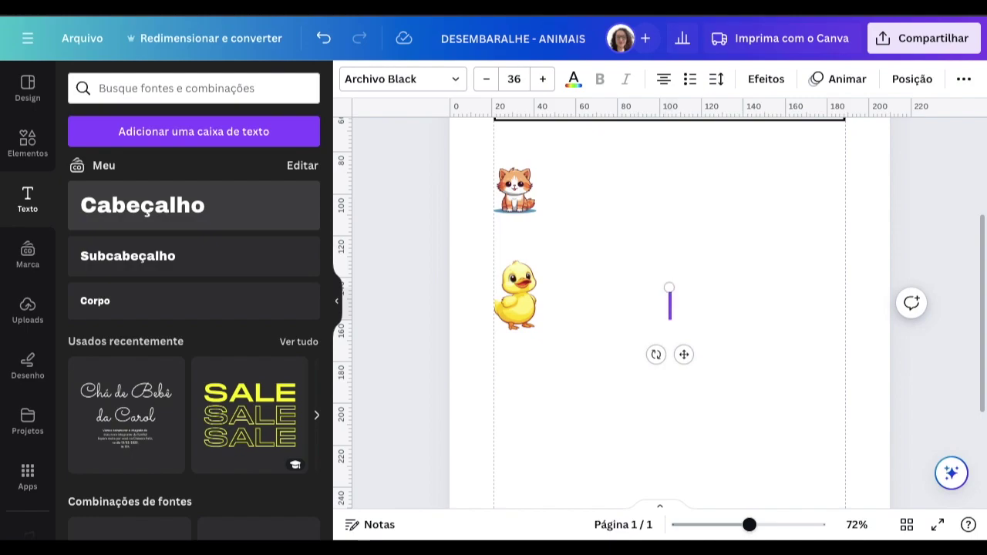
pyautogui.write('-----')
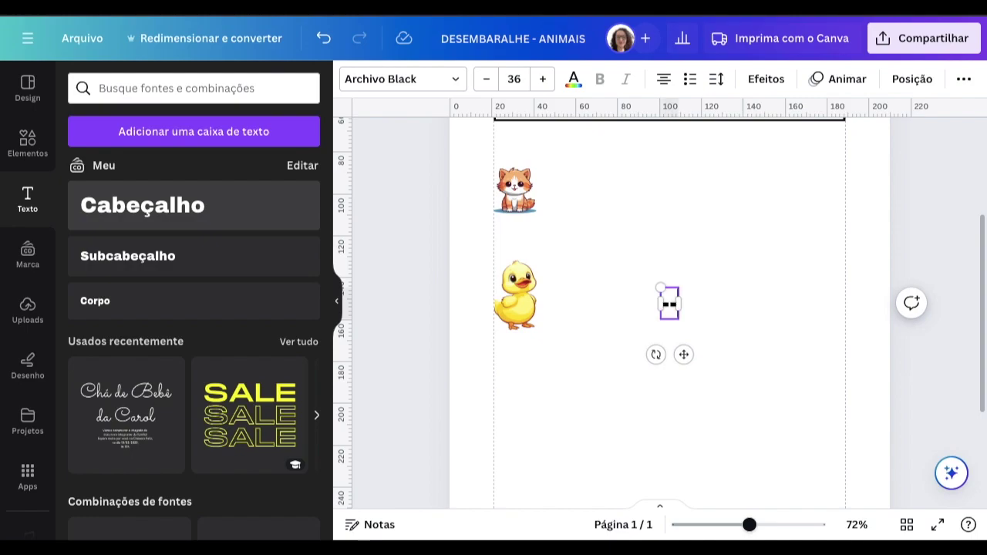
pyautogui.press('BackSpace')
pyautogui.press('BackSpace')
pyautogui.press('BackSpace')
pyautogui.press('BackSpace')
pyautogui.press('BackSpace')
pyautogui.press('Escape')
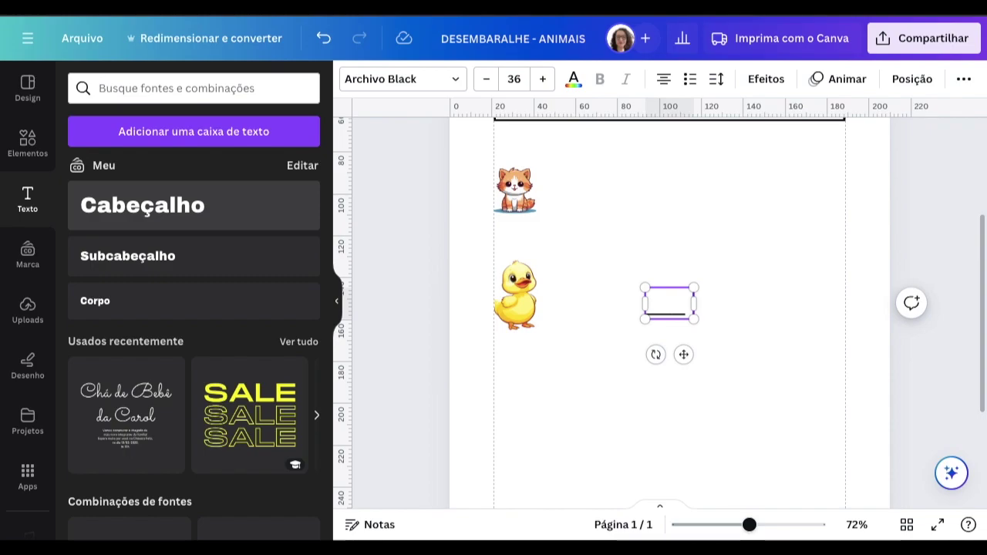
# - Fill the text box with four underscore blanks separated by spaces and place it directly right of the kitten
pyautogui.write('___')
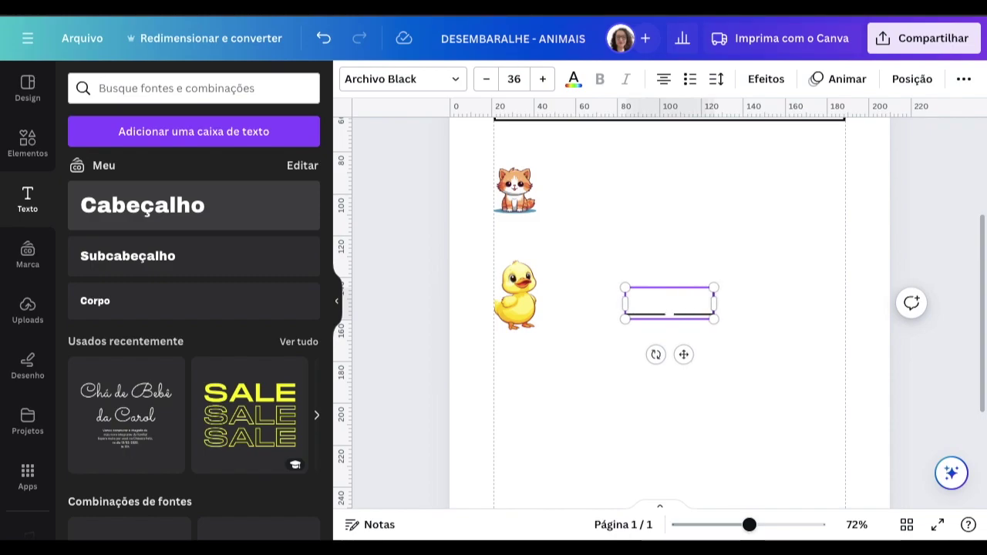
pyautogui.write(' ___')
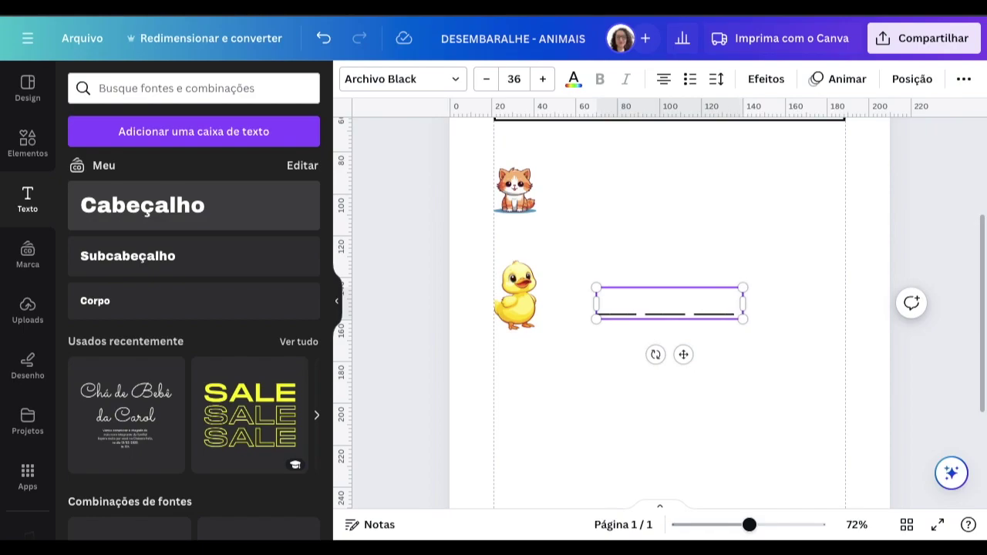
pyautogui.write(' ___')
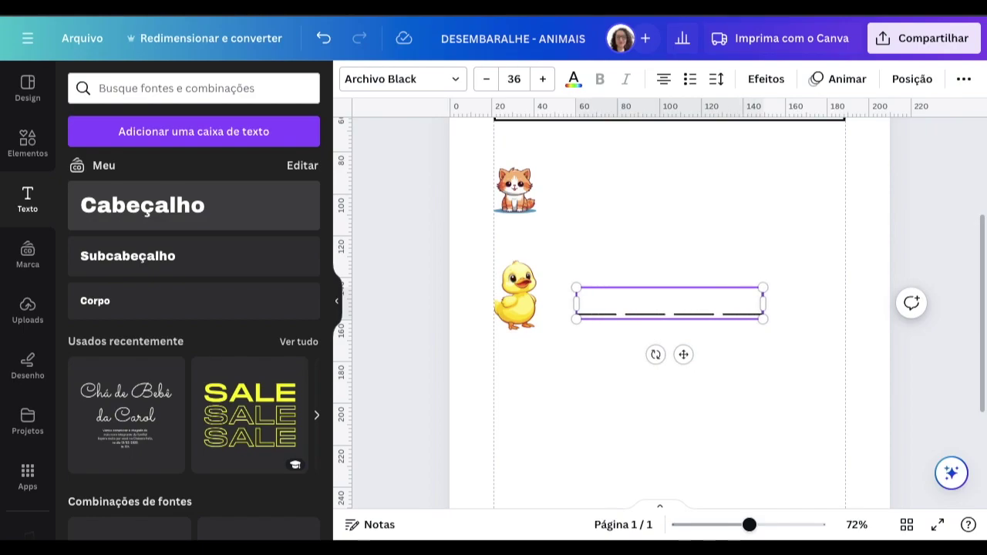
pyautogui.click(711, 385)
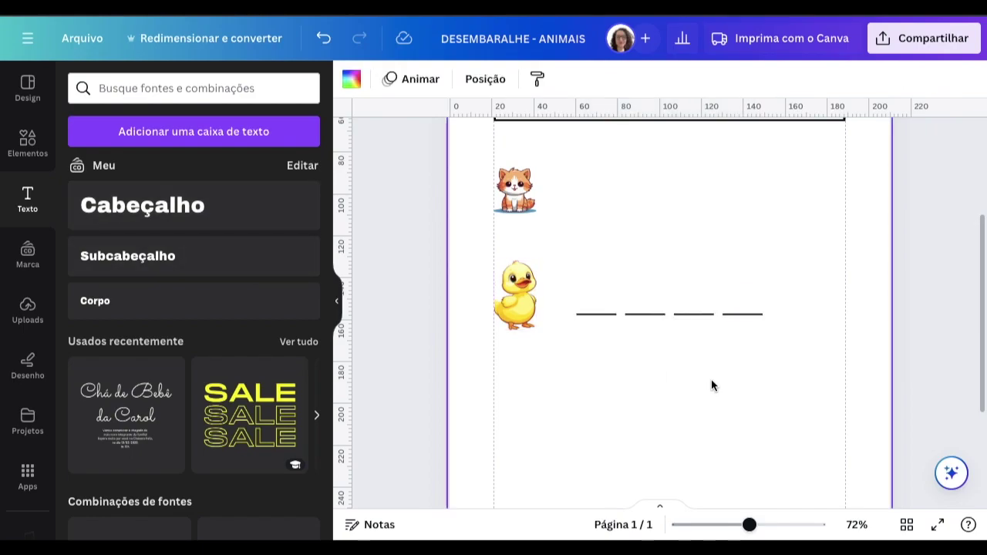
pyautogui.click(679, 307)
pyautogui.moveTo(683, 353); pyautogui.dragTo(649, 258)
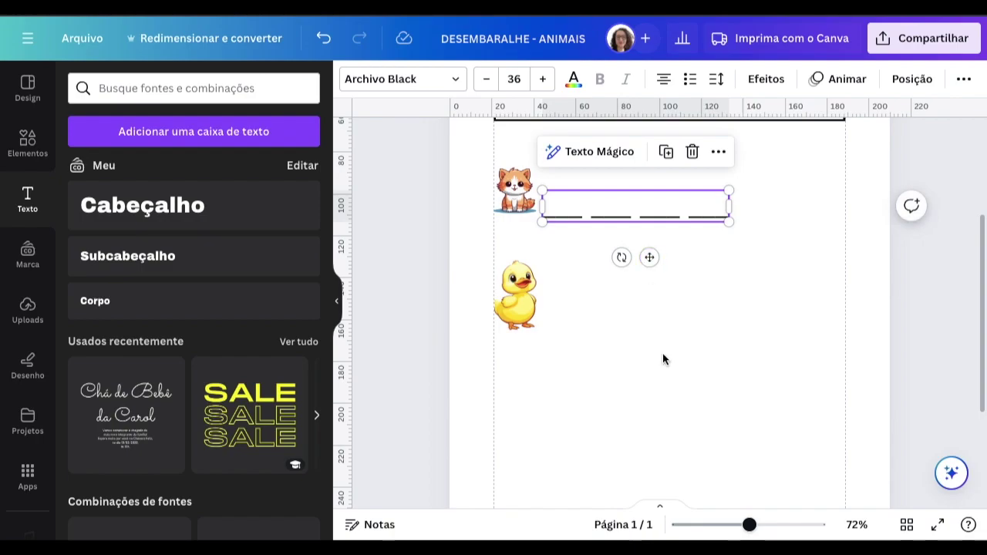
# - Add a heading with the scrambled letters O G T A and place it above the four blanks
pyautogui.click(149, 219)
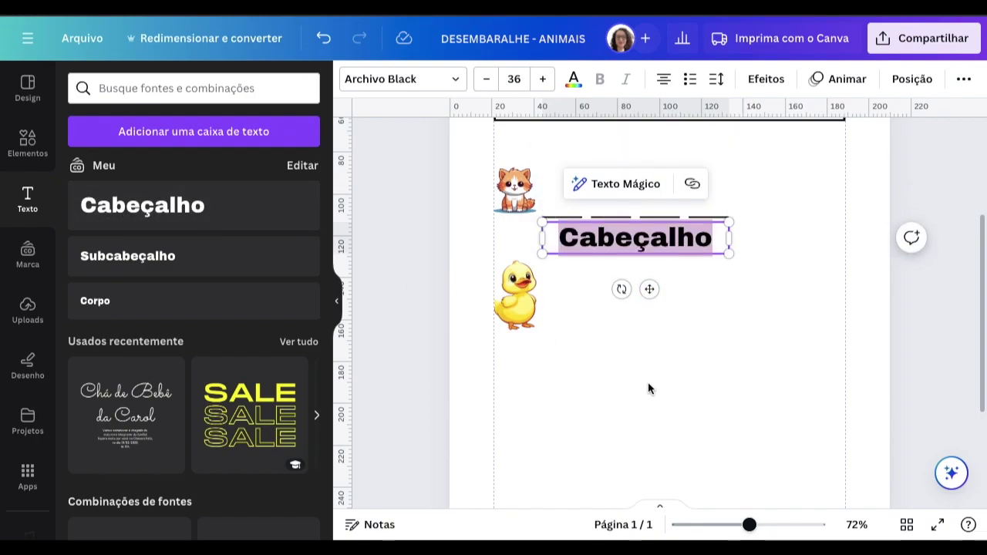
pyautogui.write('O G T A')
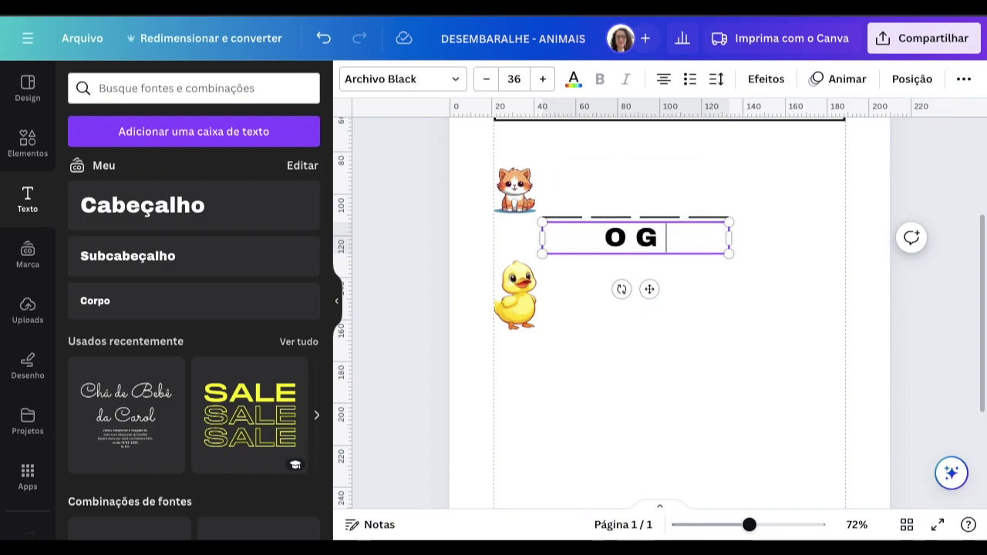
pyautogui.click(698, 437)
pyautogui.click(640, 236)
pyautogui.moveTo(648, 274); pyautogui.dragTo(643, 214)
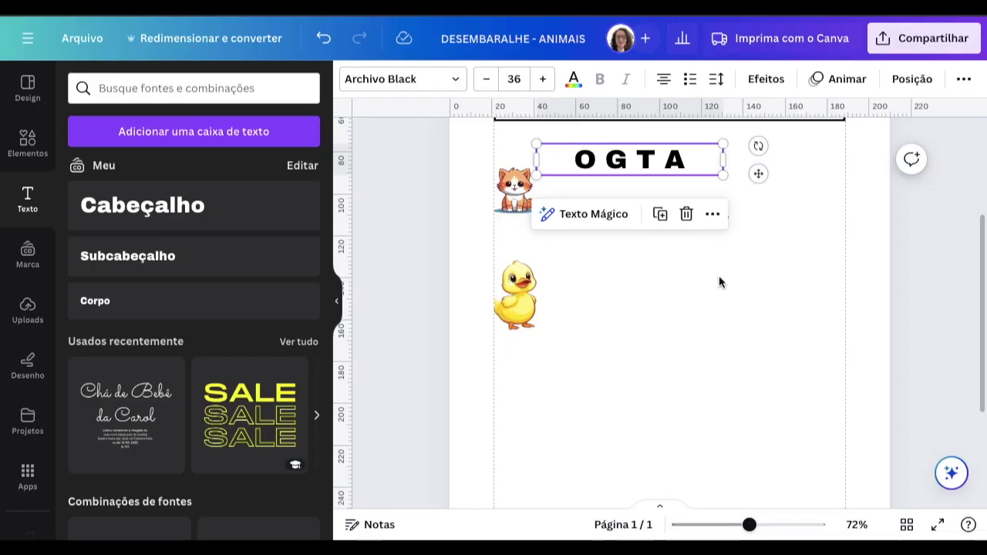
# - Move the row of four blanks slightly upward beside the lower part of the kitten
pyautogui.click(719, 282)
pyautogui.click(515, 201)
pyautogui.moveTo(515, 201); pyautogui.dragTo(515, 190)
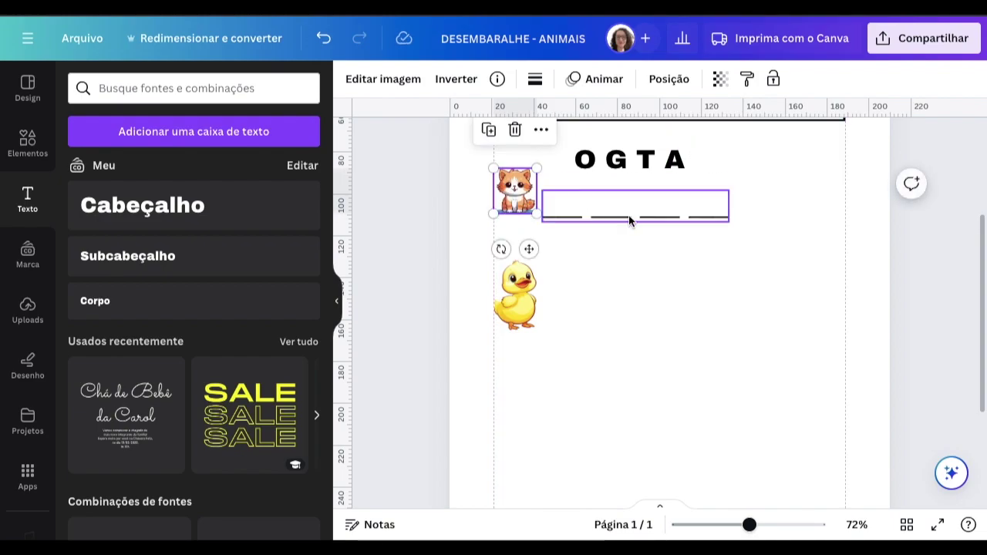
pyautogui.click(630, 216)
pyautogui.moveTo(631, 218); pyautogui.dragTo(631, 213)
pyautogui.click(742, 313)
pyautogui.scroll(2, 742, 314)
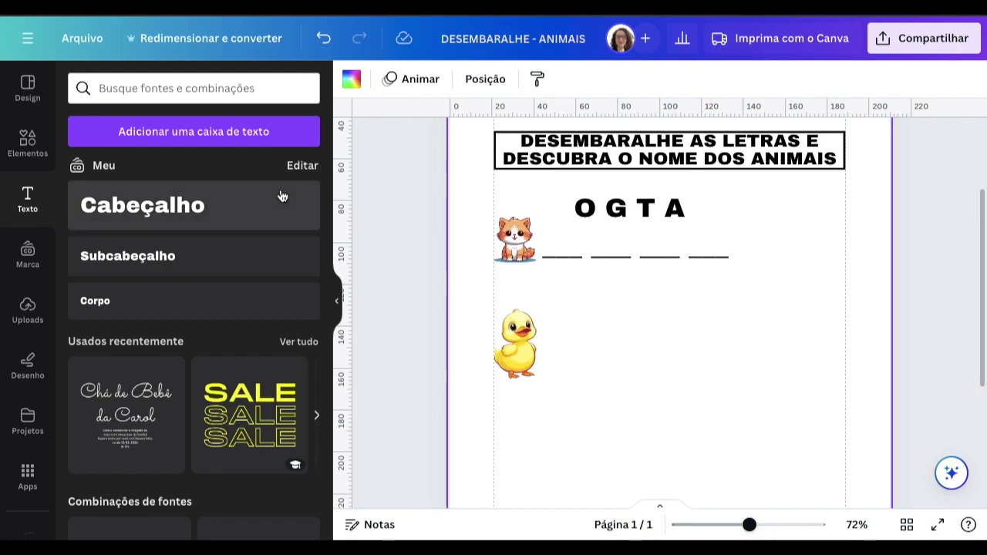
pyautogui.click(23, 152)
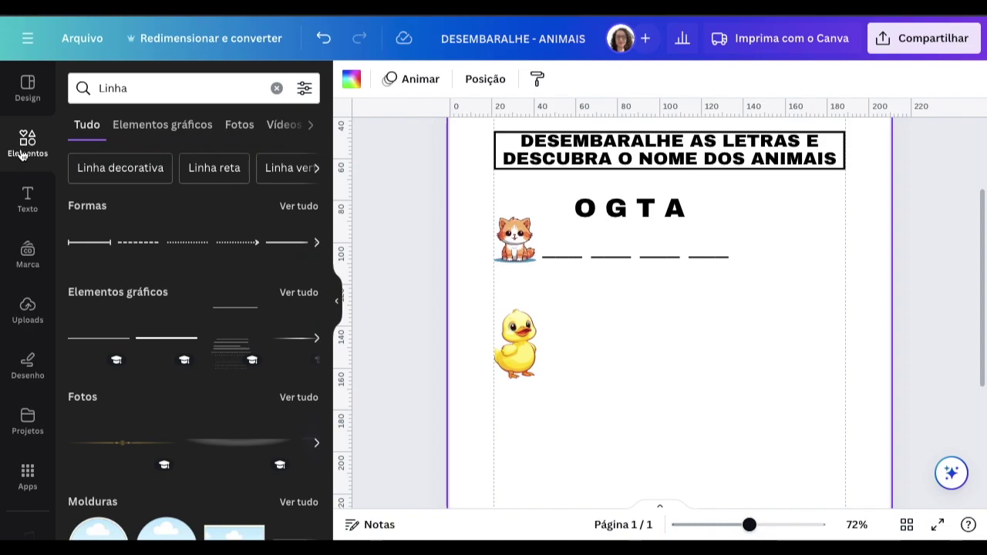
pyautogui.click(862, 213)
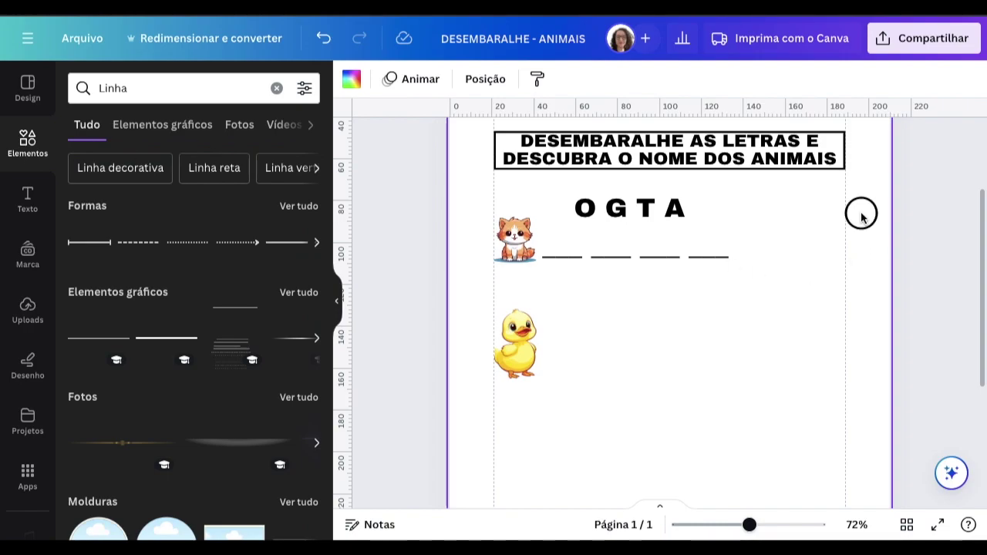
pyautogui.click(839, 174)
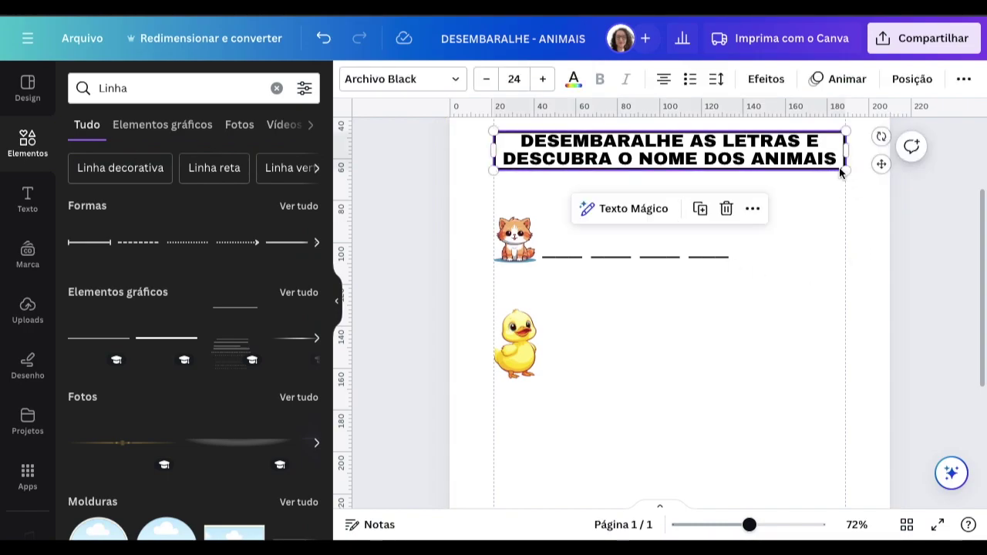
pyautogui.hotkey('ctrl', 'd')
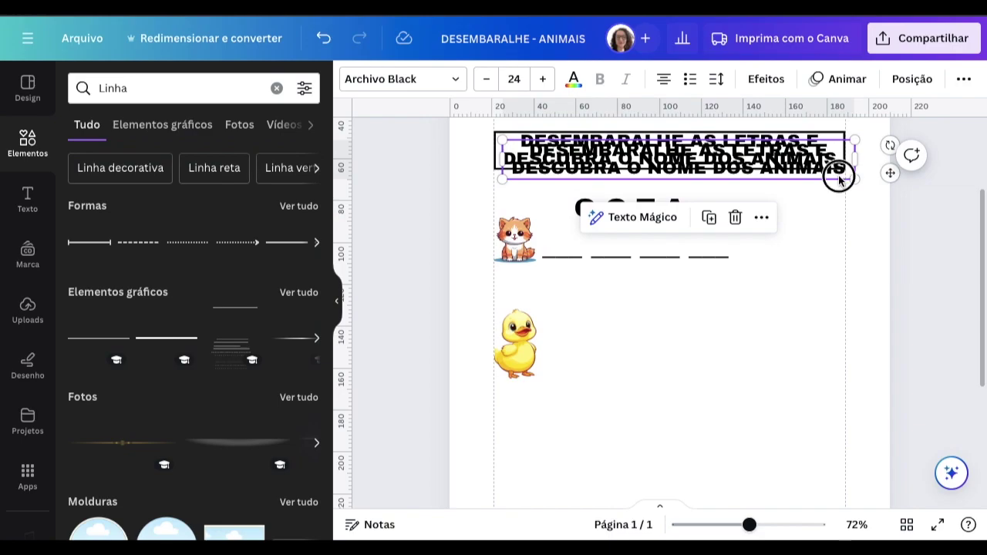
pyautogui.moveTo(838, 176); pyautogui.dragTo(839, 223)
pyautogui.press('Delete')
pyautogui.click(839, 212)
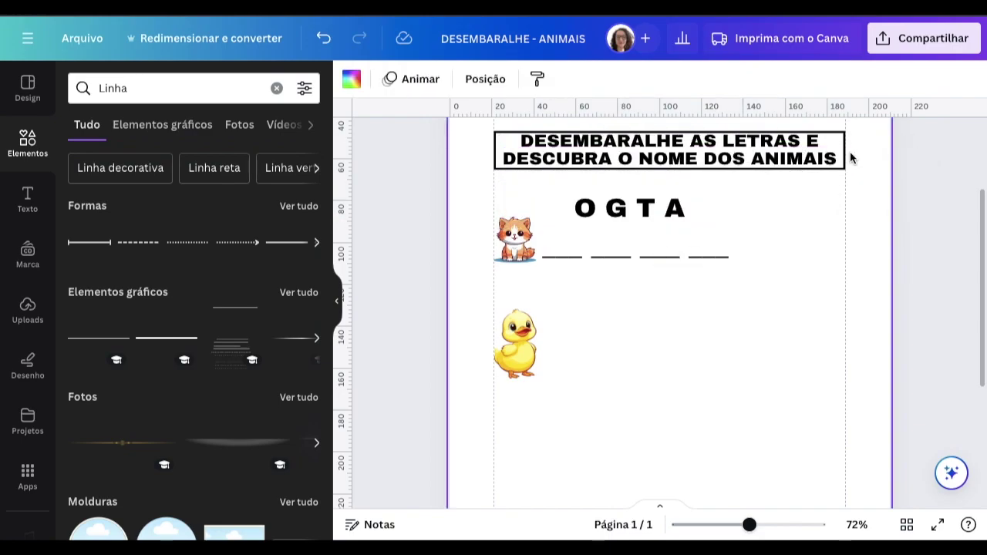
pyautogui.click(846, 151)
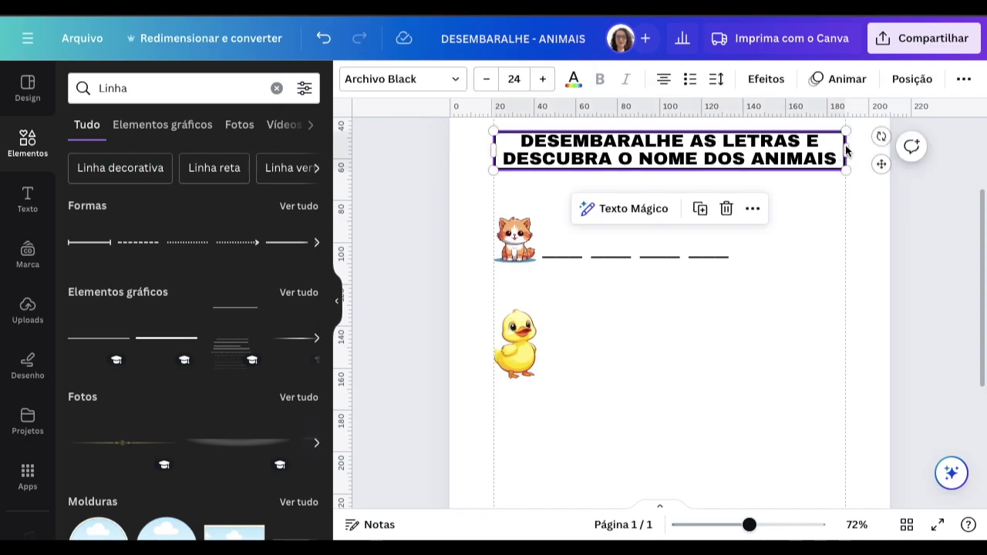
pyautogui.hotkey('ctrl', 'd')
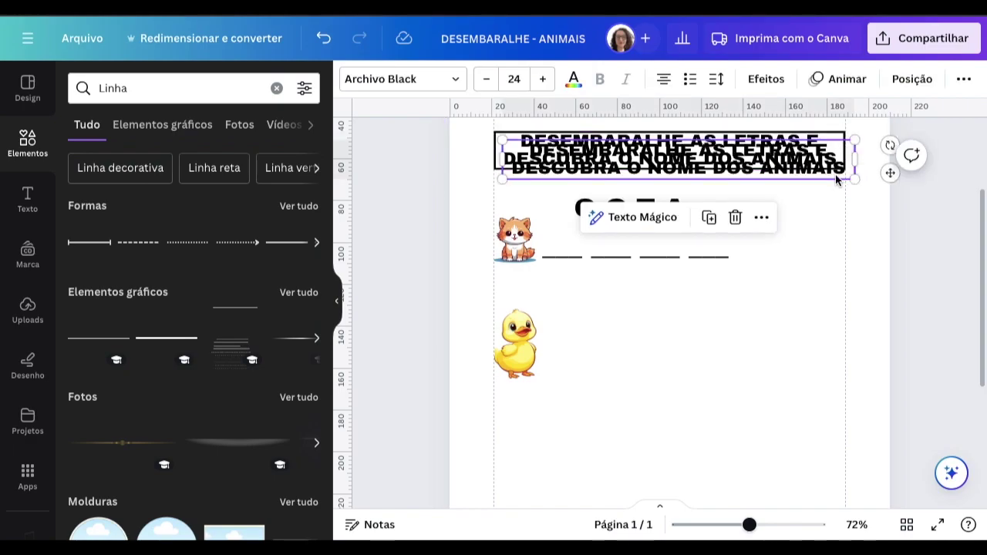
pyautogui.moveTo(838, 165); pyautogui.dragTo(839, 261)
pyautogui.press('Delete')
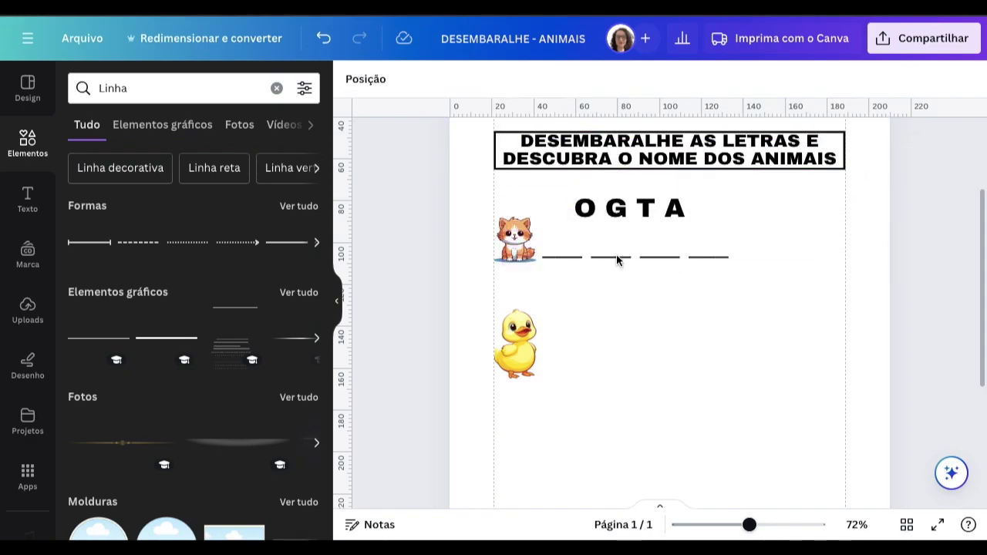
# - Search the elements for "Quadrado" and add the plain square shape to the page
pyautogui.click(141, 126)
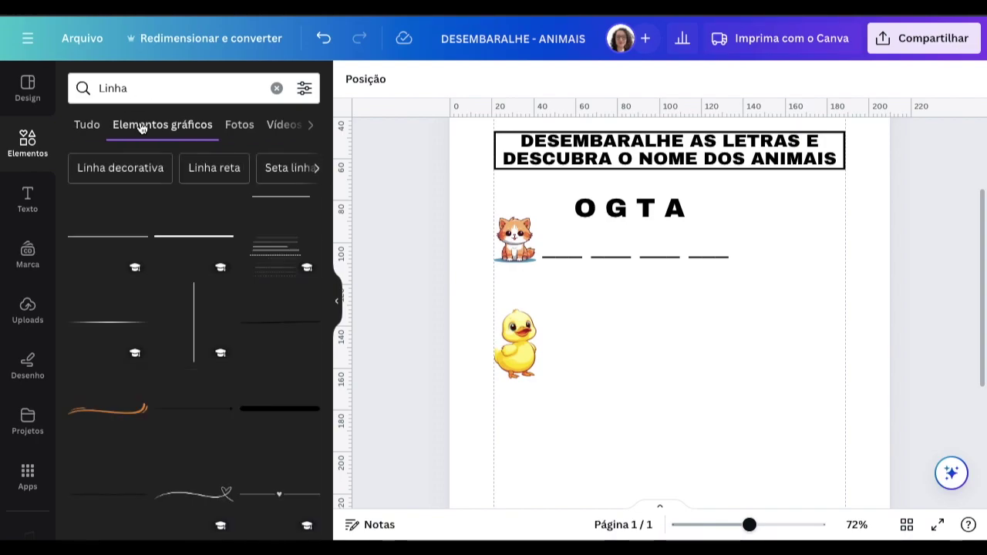
pyautogui.click(83, 124)
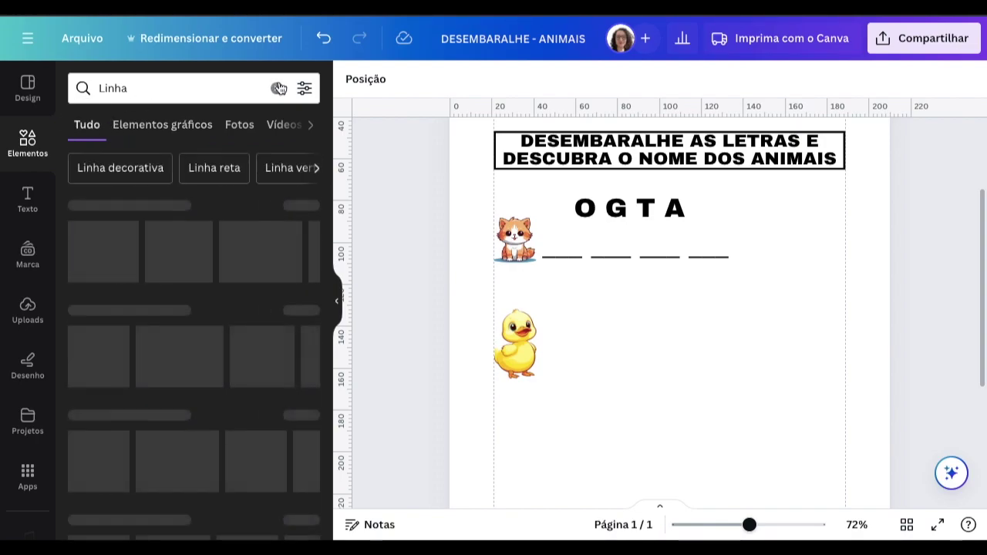
pyautogui.click(276, 88)
pyautogui.write('Quadrado')
pyautogui.press('Return')
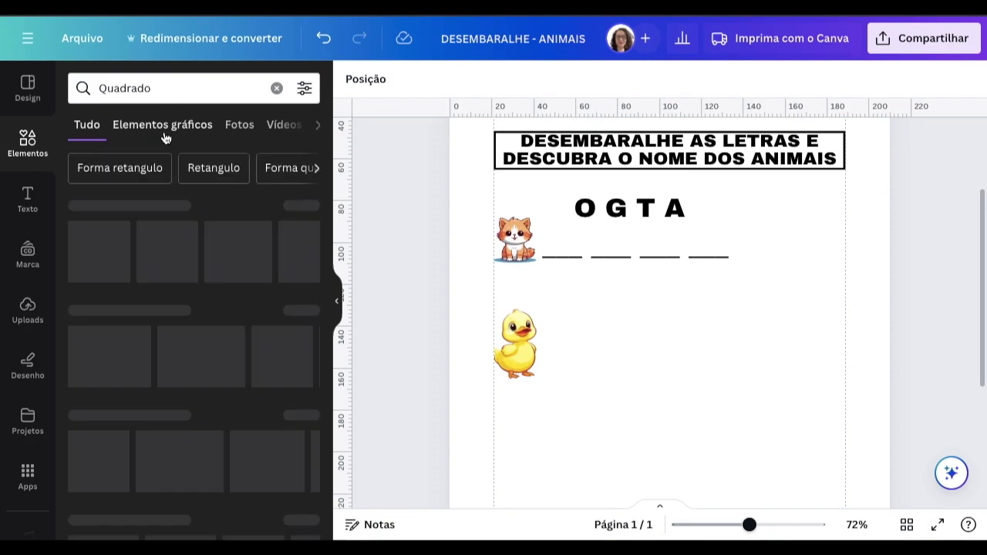
pyautogui.click(93, 244)
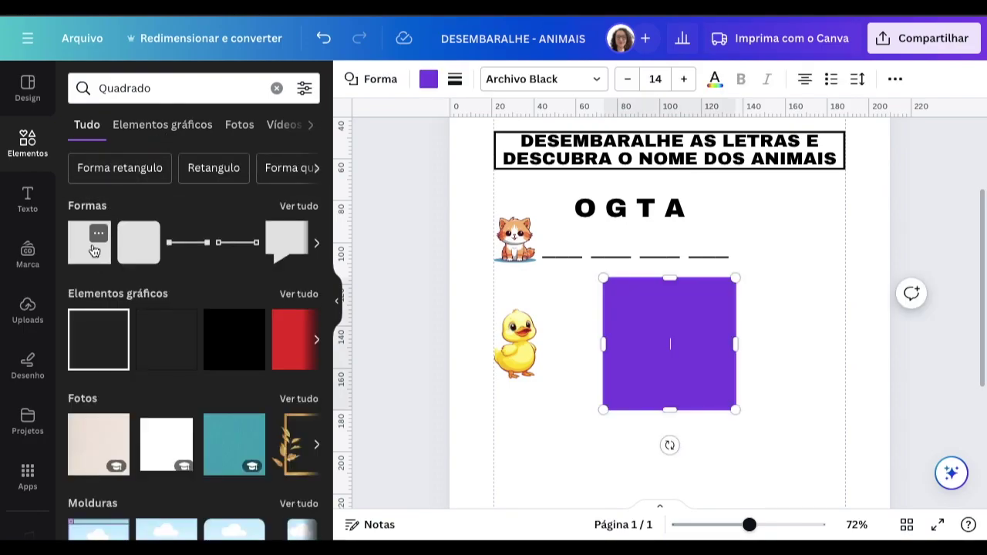
# - Move the square over the kitten and stretch it into a rectangle enclosing the kitten, its letters and its blanks
pyautogui.moveTo(660, 319); pyautogui.dragTo(552, 225)
pyautogui.moveTo(626, 254); pyautogui.dragTo(753, 257)
pyautogui.moveTo(622, 318); pyautogui.dragTo(619, 293)
# - Remove the rectangle's fill colour and give it a solid border with a thickness of 2
pyautogui.click(428, 79)
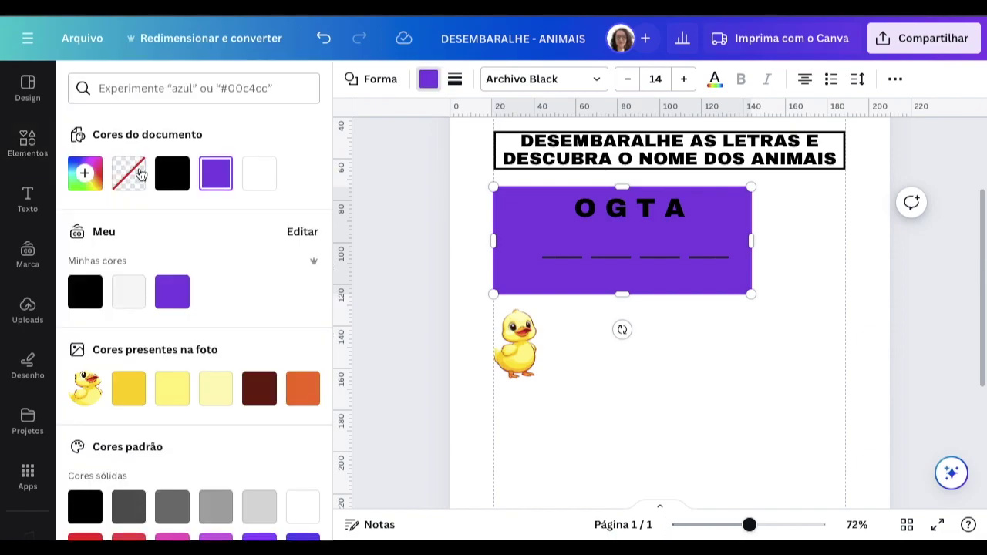
pyautogui.click(133, 173)
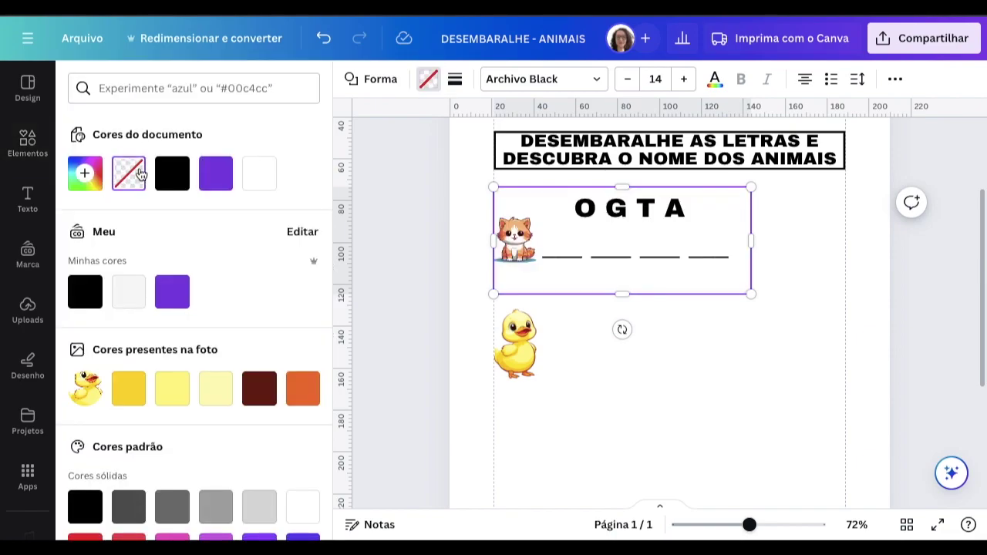
pyautogui.click(455, 83)
pyautogui.click(526, 125)
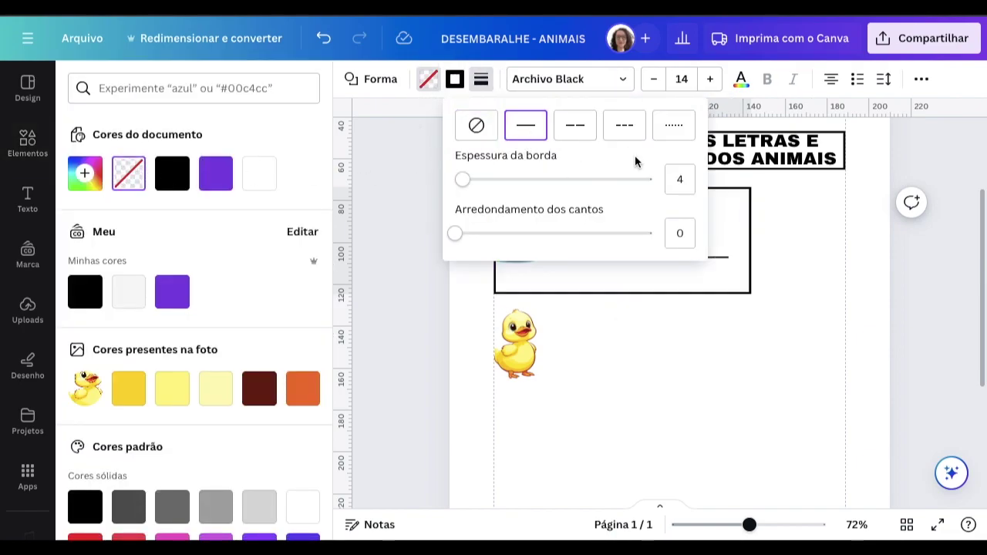
pyautogui.click(679, 179)
pyautogui.write('2')
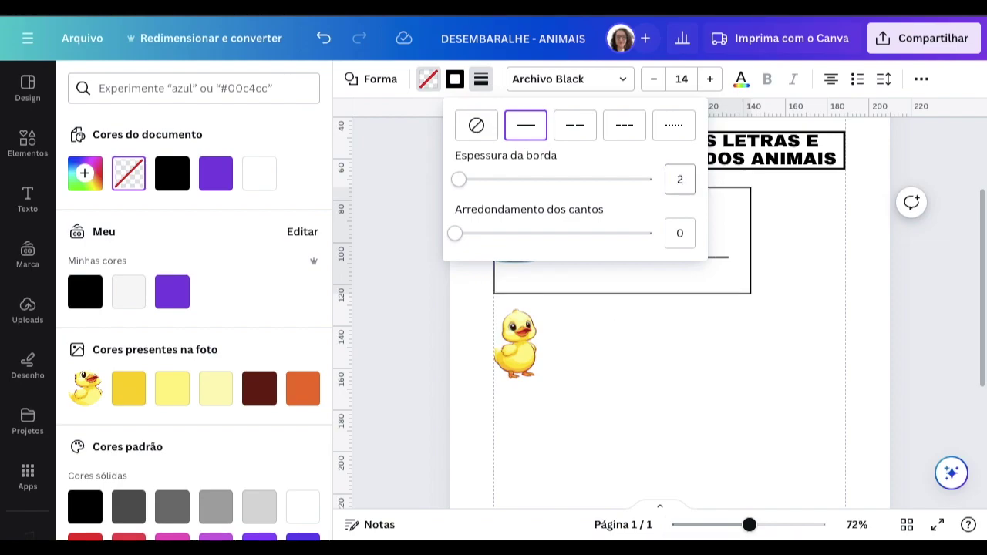
pyautogui.click(851, 261)
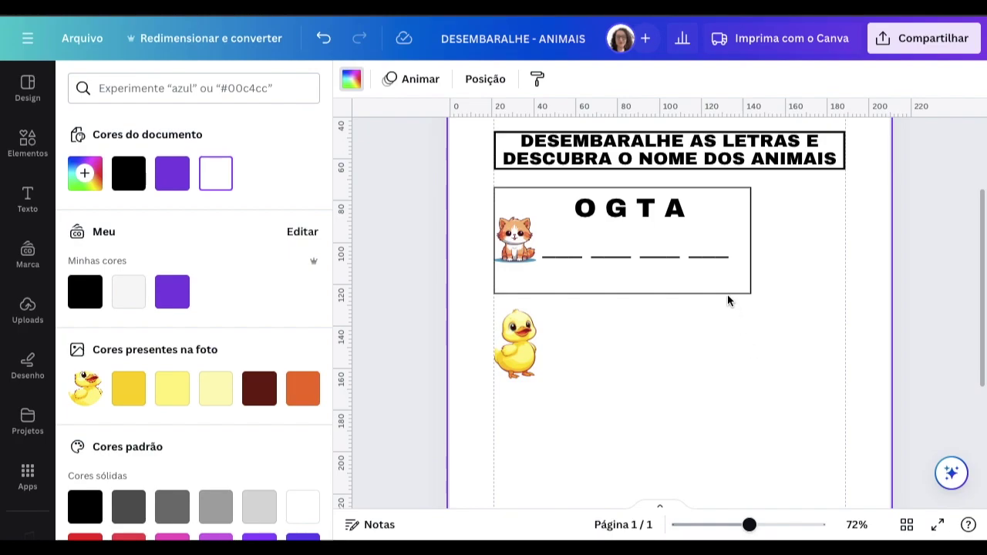
# - Duplicate the kitten's row of four blanks and place the copy beside the duckling's feet
pyautogui.click(711, 259)
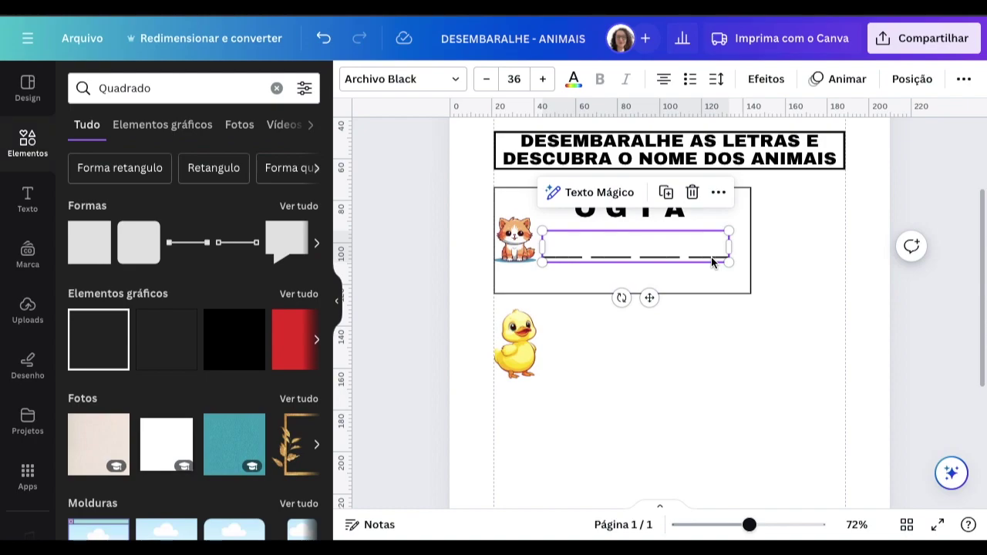
pyautogui.hotkey('ctrl', 'd')
pyautogui.moveTo(711, 262); pyautogui.dragTo(705, 366)
pyautogui.click(795, 331)
# - Duplicate the O G T A letters above the duckling's blanks and change the copy to O P T A
pyautogui.click(630, 210)
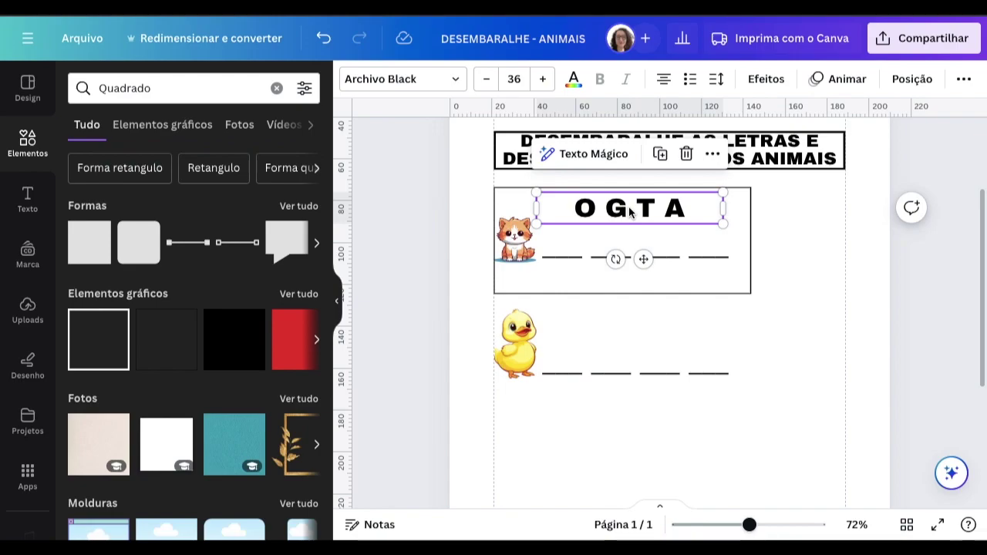
pyautogui.hotkey('ctrl', 'd')
pyautogui.moveTo(630, 210); pyautogui.dragTo(621, 317)
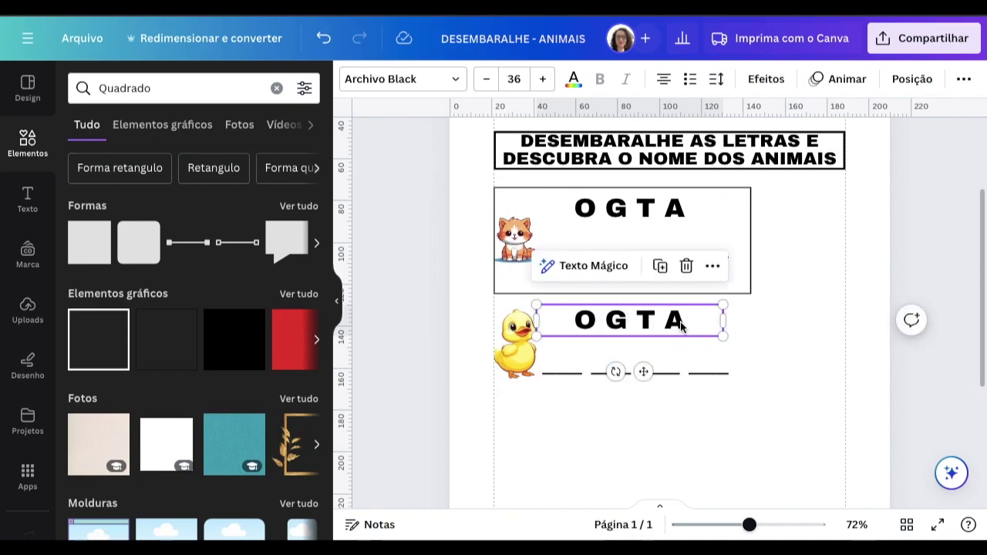
pyautogui.click(620, 322)
pyautogui.click(620, 322)
pyautogui.press('BackSpace')
pyautogui.write('P')
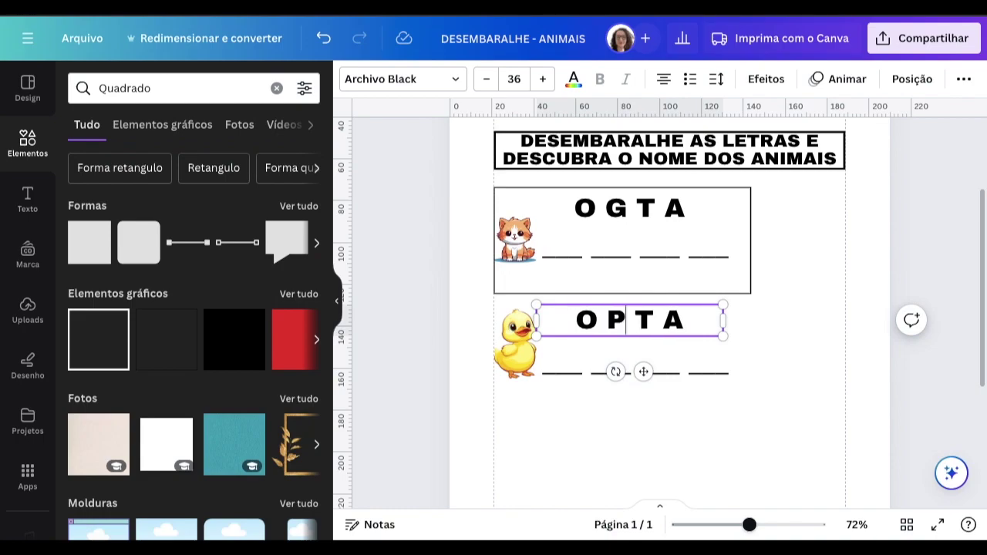
pyautogui.click(807, 450)
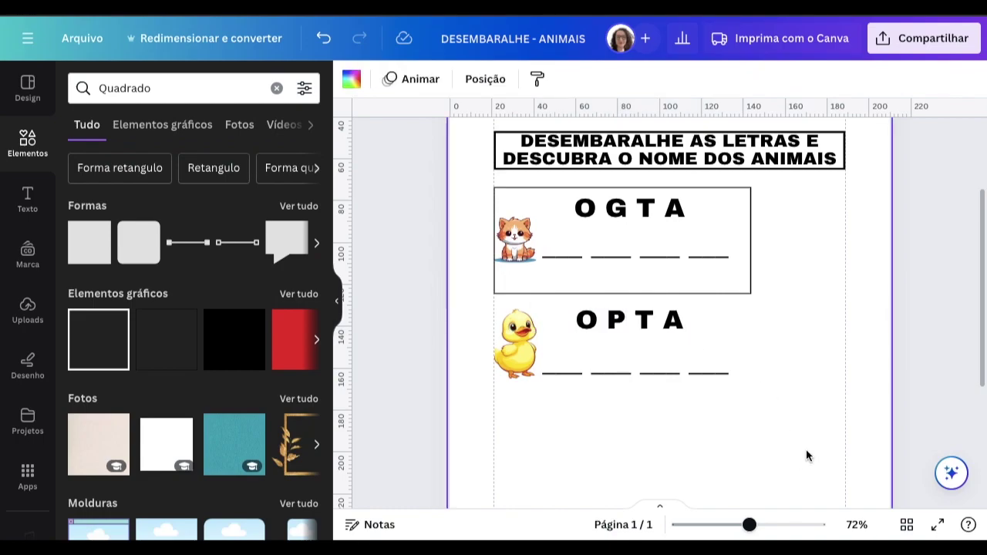
# - Duplicate the kitten's frame and place the copy around the duckling, its letters and its blanks
pyautogui.click(751, 231)
pyautogui.keyDown('alt'); pyautogui.moveTo(716, 226); pyautogui.dragTo(709, 334); pyautogui.keyUp('alt')
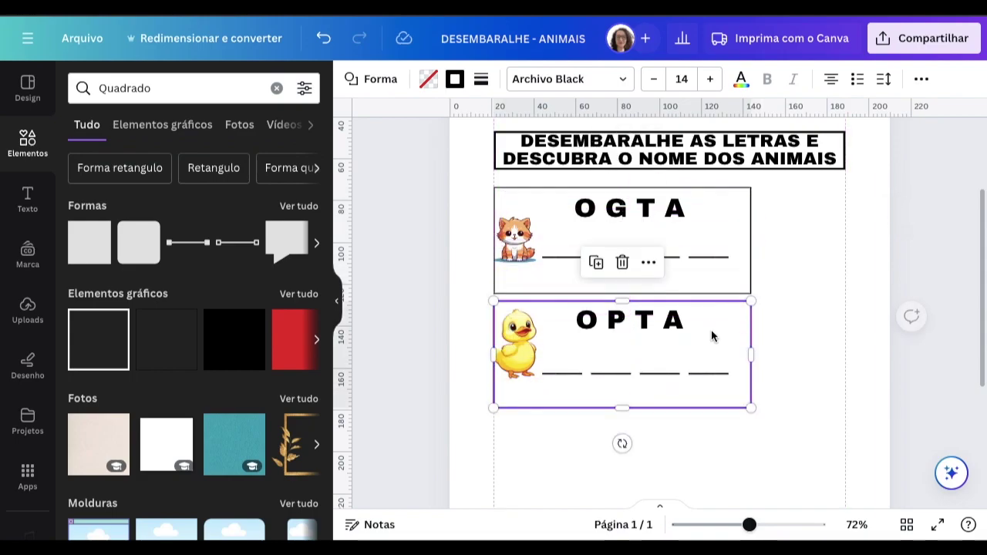
pyautogui.click(810, 417)
# - Search the elements for "JACARÉ"
pyautogui.moveTo(749, 524); pyautogui.dragTo(725, 529)
pyautogui.scroll(-2, 747, 416)
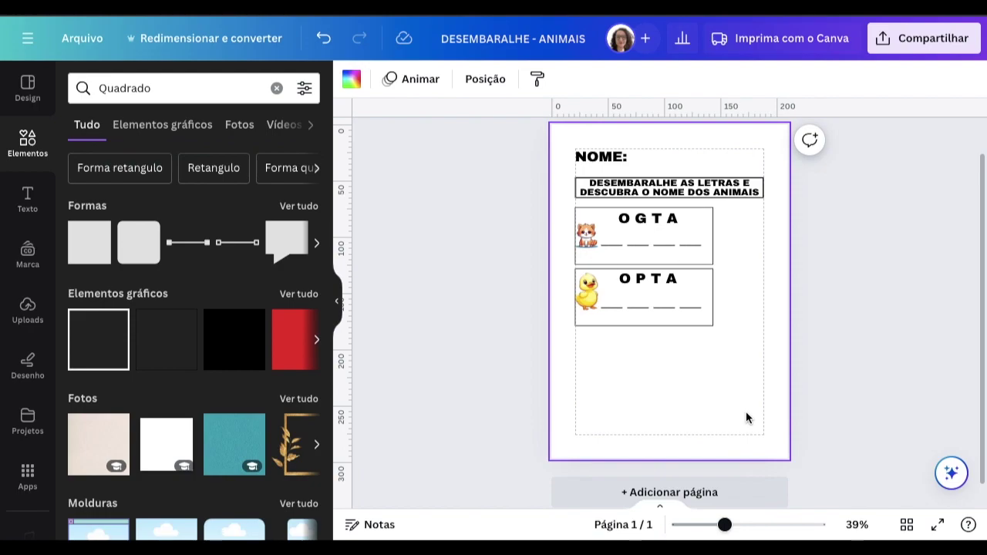
pyautogui.moveTo(724, 524); pyautogui.dragTo(741, 524)
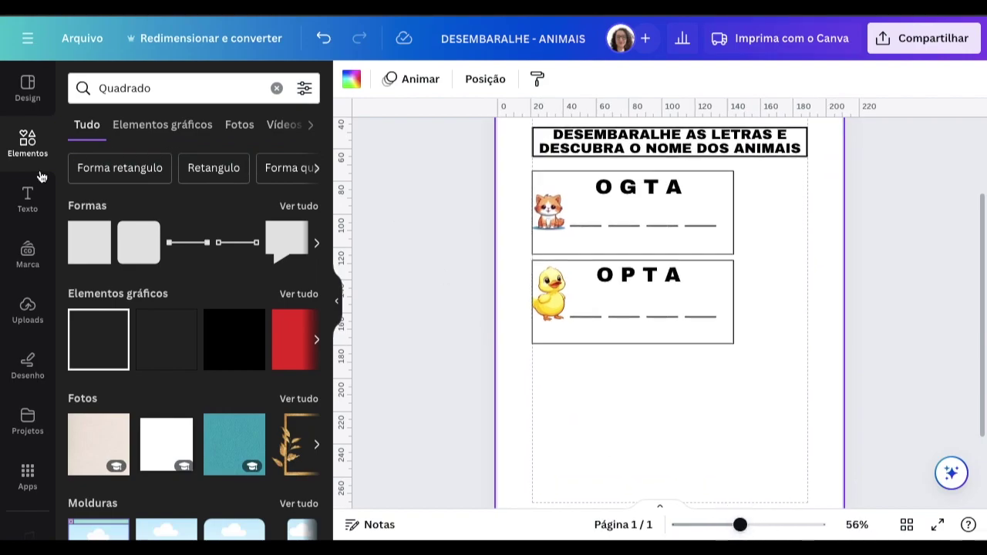
pyautogui.click(26, 204)
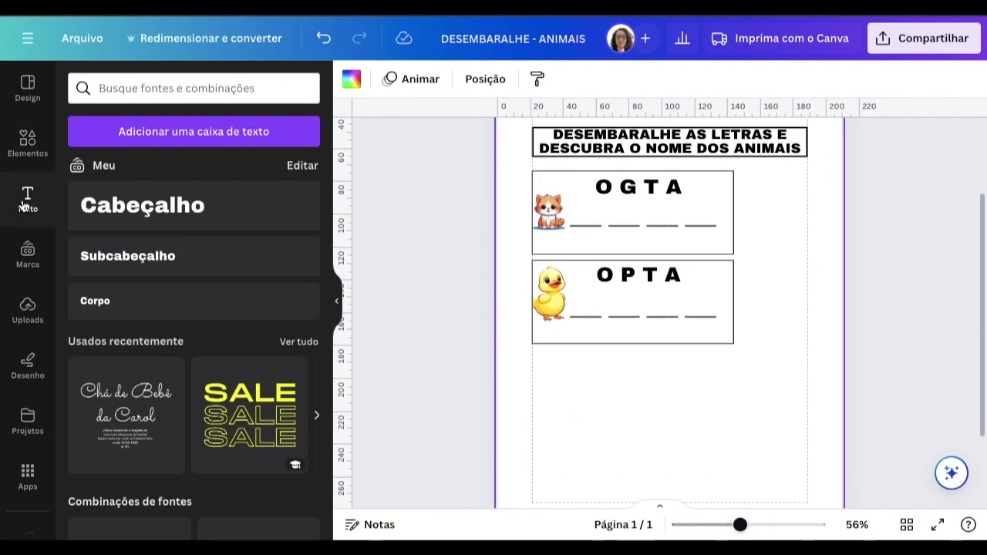
pyautogui.click(24, 146)
pyautogui.click(142, 89)
pyautogui.write('JACARÉ')
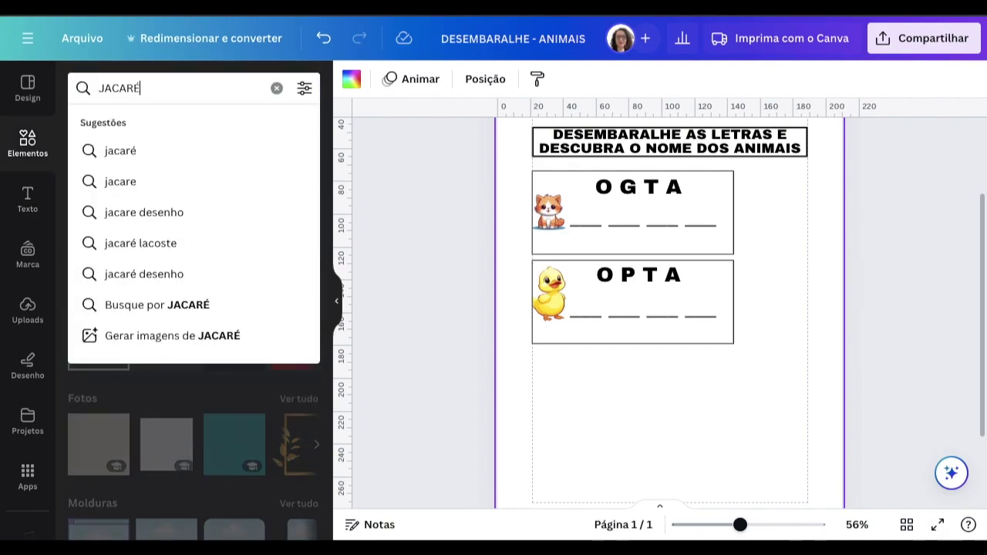
pyautogui.press('Return')
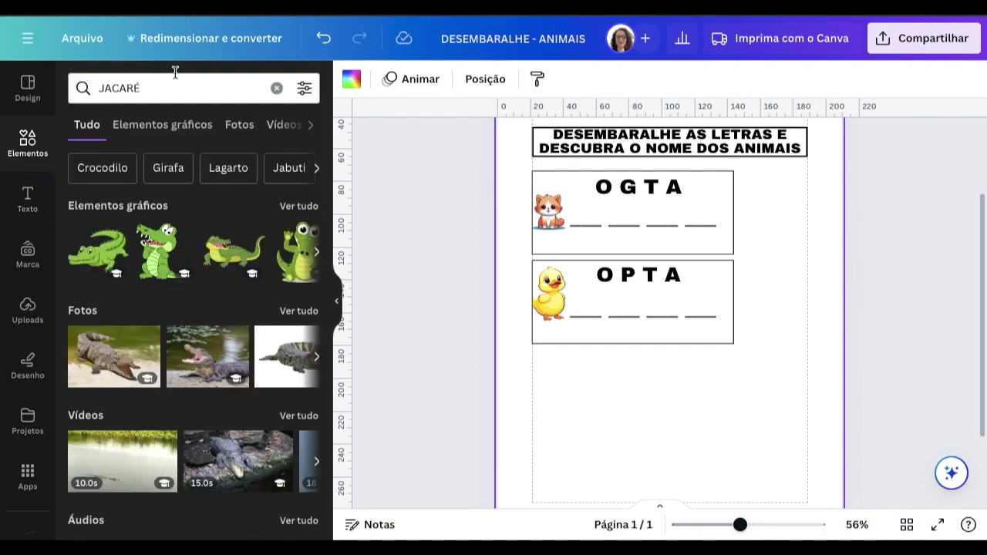
# - Add the green crawling alligator graphic, shrink it and place it at the page margin below the duckling's frame
pyautogui.click(97, 248)
pyautogui.moveTo(740, 242); pyautogui.dragTo(662, 299)
pyautogui.moveTo(627, 332); pyautogui.dragTo(558, 416)
# - Duplicate the duckling's frame and place the copy near the bottom of the page, below the alligator
pyautogui.click(691, 316)
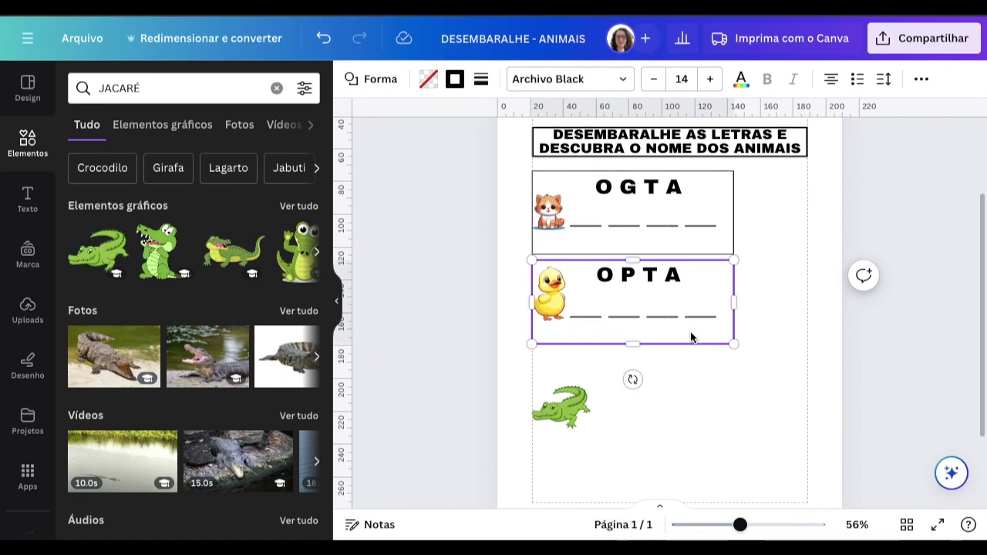
pyautogui.click(712, 410)
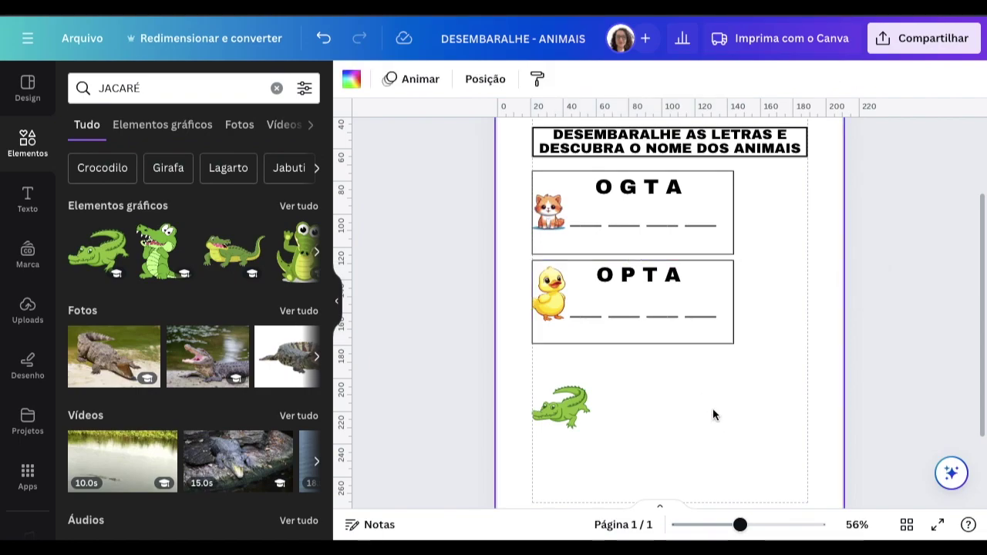
pyautogui.moveTo(690, 308); pyautogui.dragTo(721, 413)
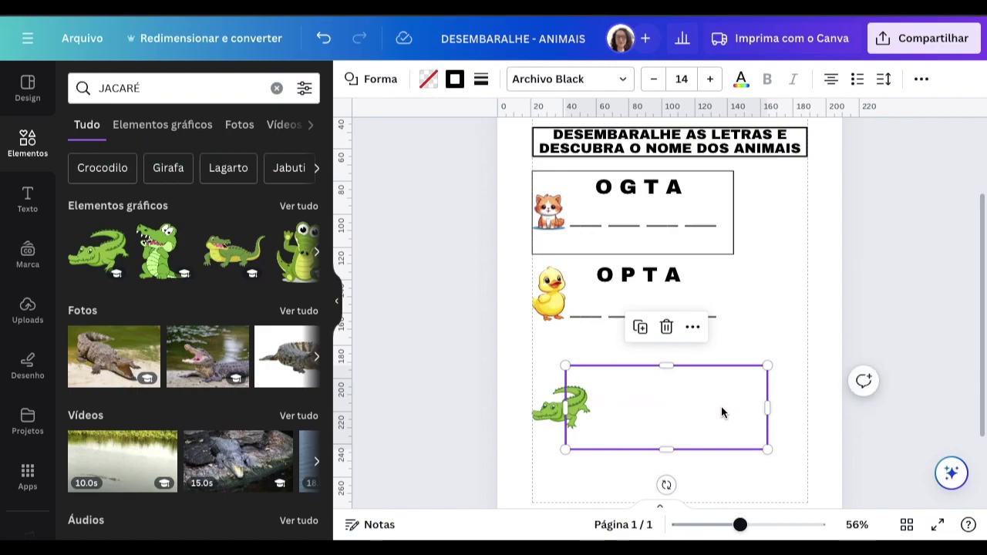
pyautogui.hotkey('ctrl', 'z')
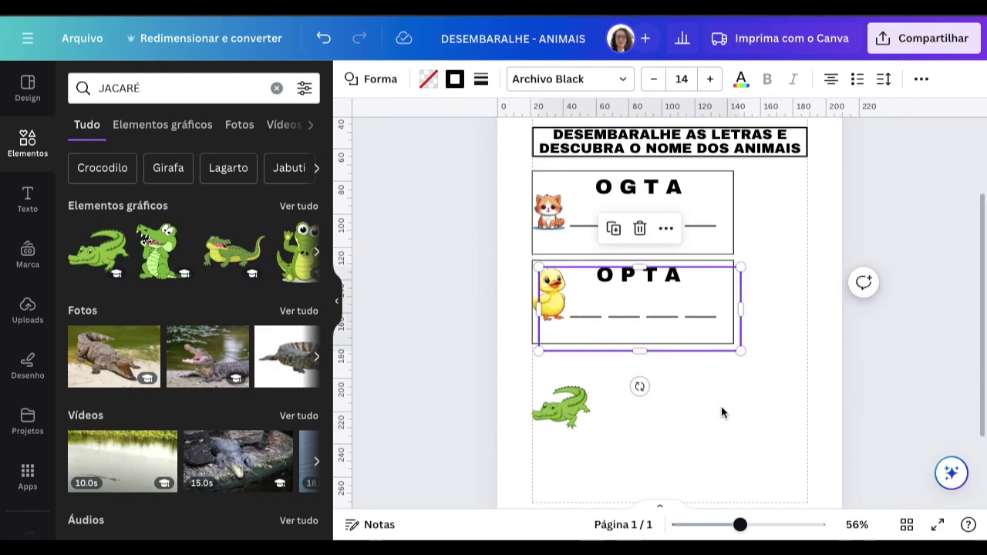
pyautogui.moveTo(694, 309); pyautogui.dragTo(775, 487)
# - Send the duckling's frame behind all other elements on the page
pyautogui.rightClick(707, 288)
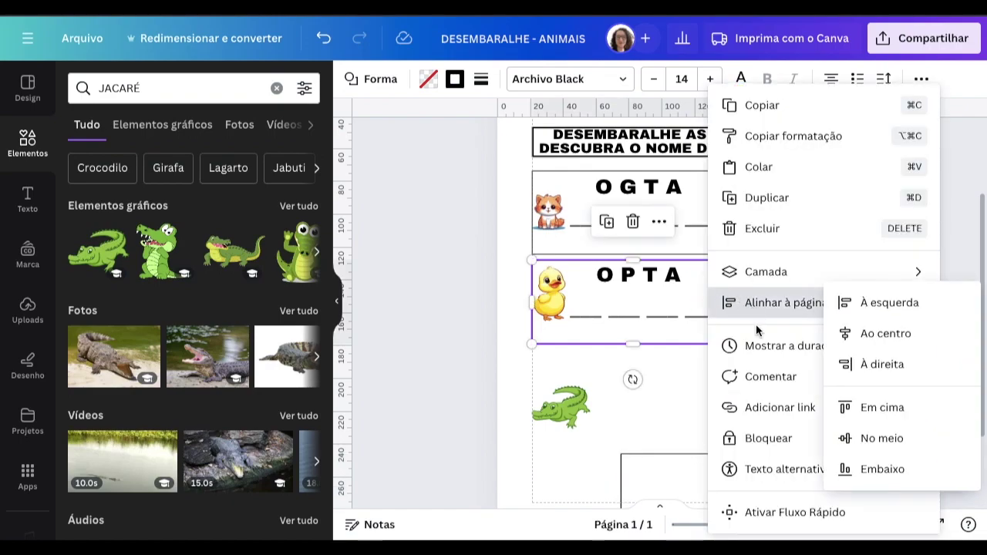
pyautogui.moveTo(756, 270)
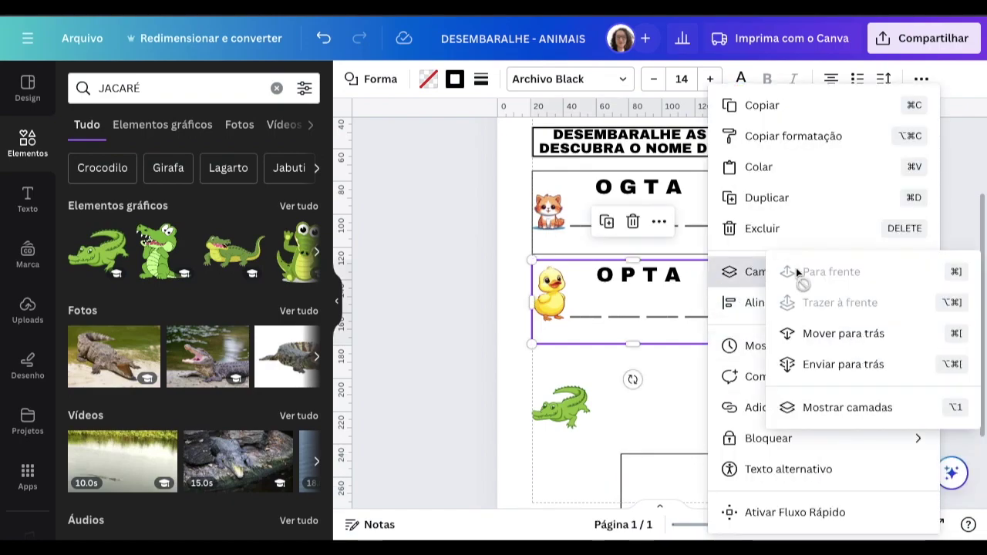
pyautogui.click(844, 363)
pyautogui.click(738, 363)
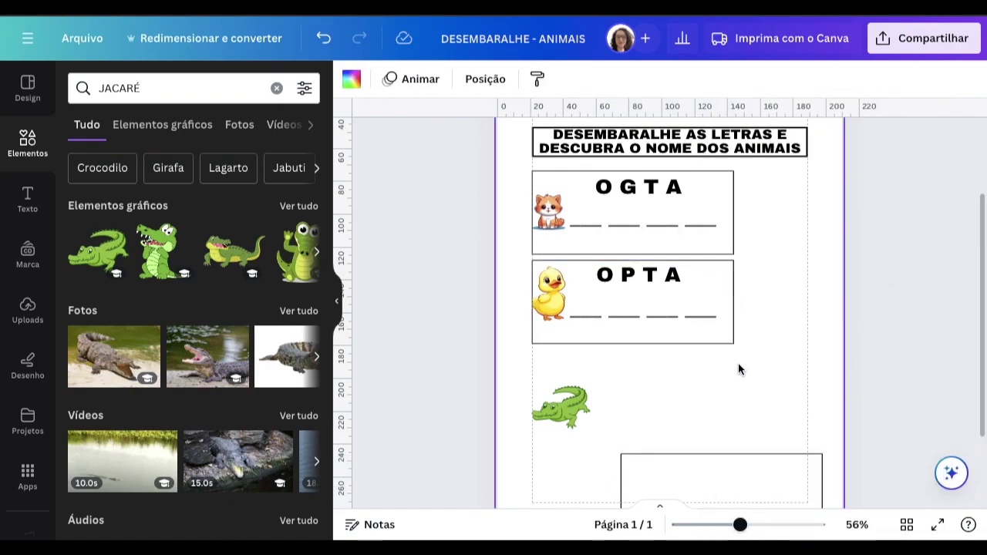
# - Duplicate the duckling's row of four blanks and place the copy directly to the right of the alligator
pyautogui.click(664, 316)
pyautogui.moveTo(663, 316); pyautogui.dragTo(684, 418)
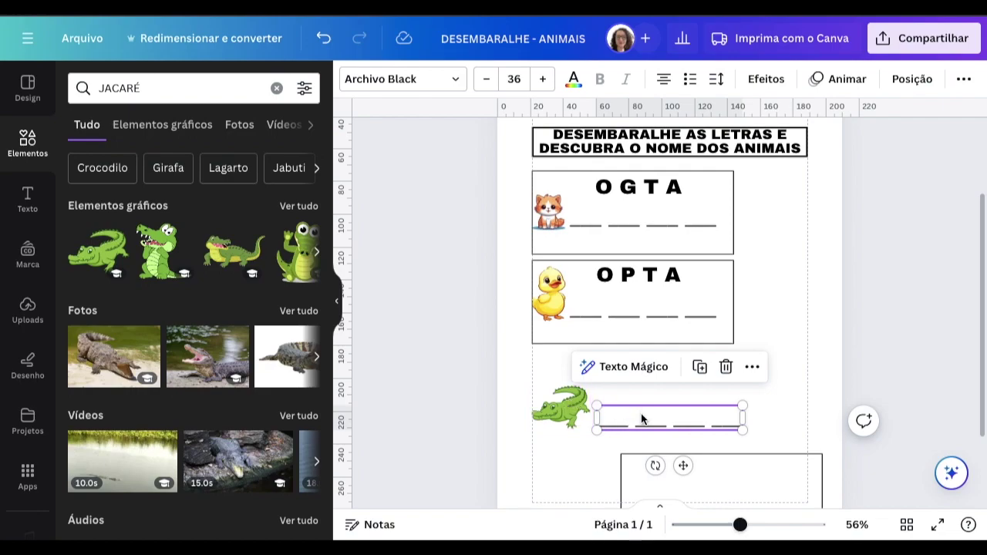
pyautogui.moveTo(641, 408); pyautogui.dragTo(617, 422)
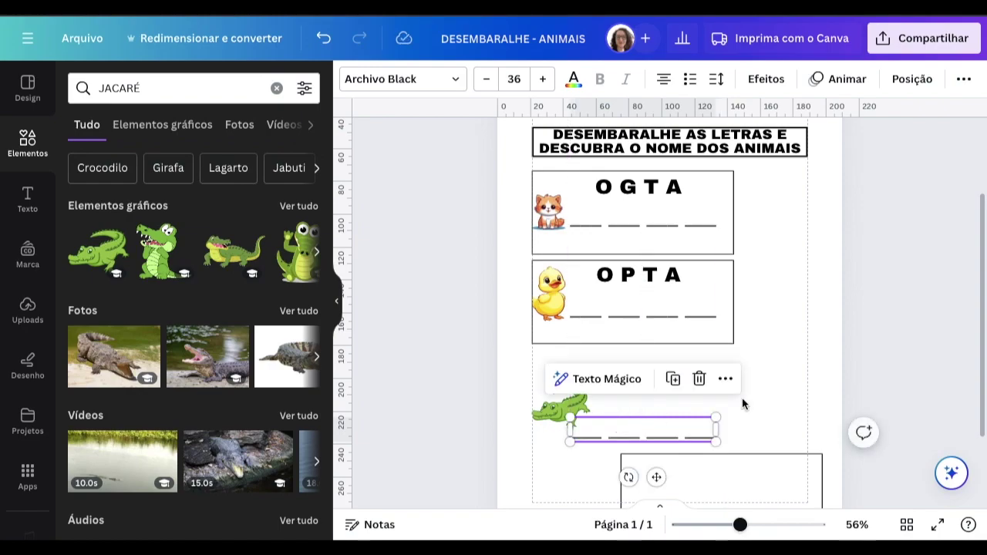
pyautogui.scroll(-2, 776, 406)
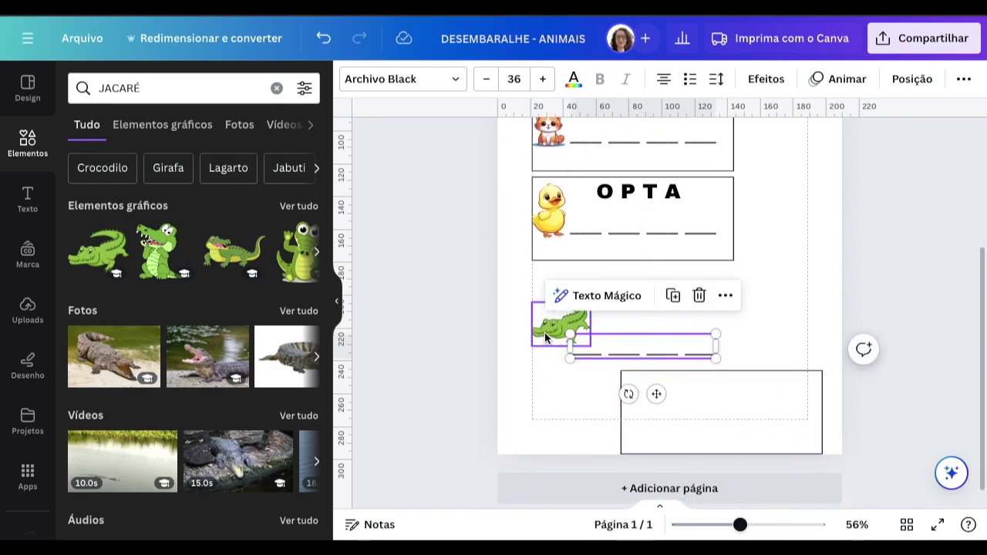
pyautogui.moveTo(614, 344); pyautogui.dragTo(643, 330)
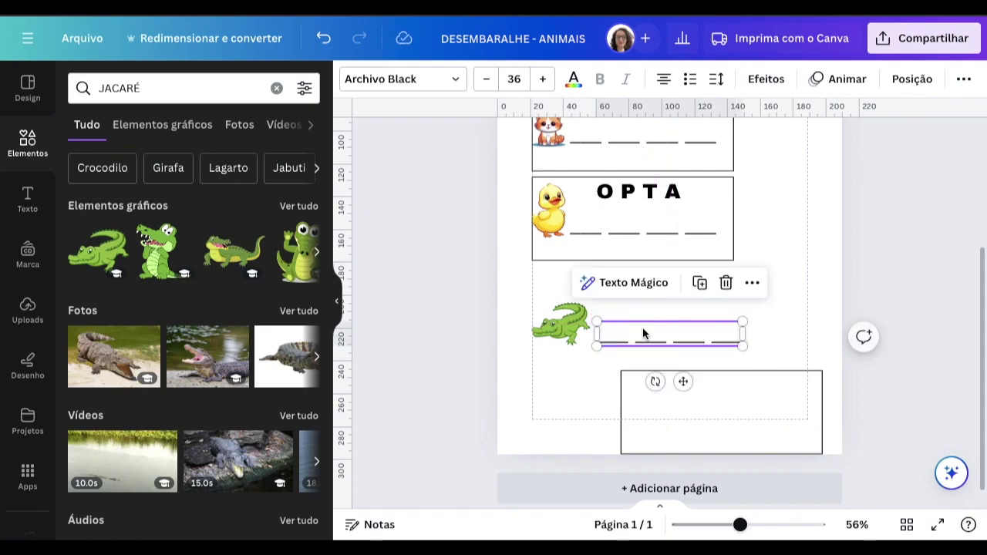
# - Extend the alligator's row to six blanks and shift it right so it ends at the page margin
pyautogui.doubleClick(709, 342)
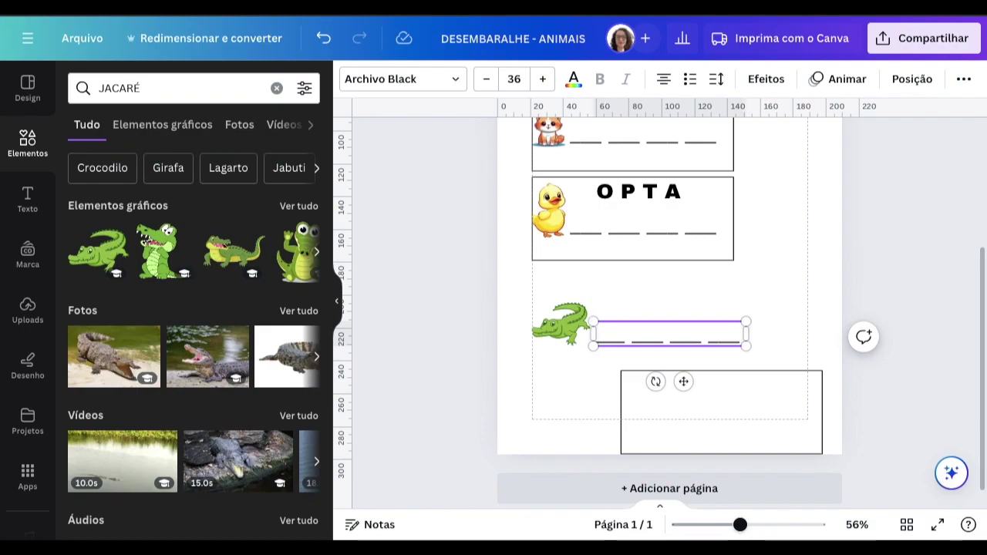
pyautogui.write('___ _')
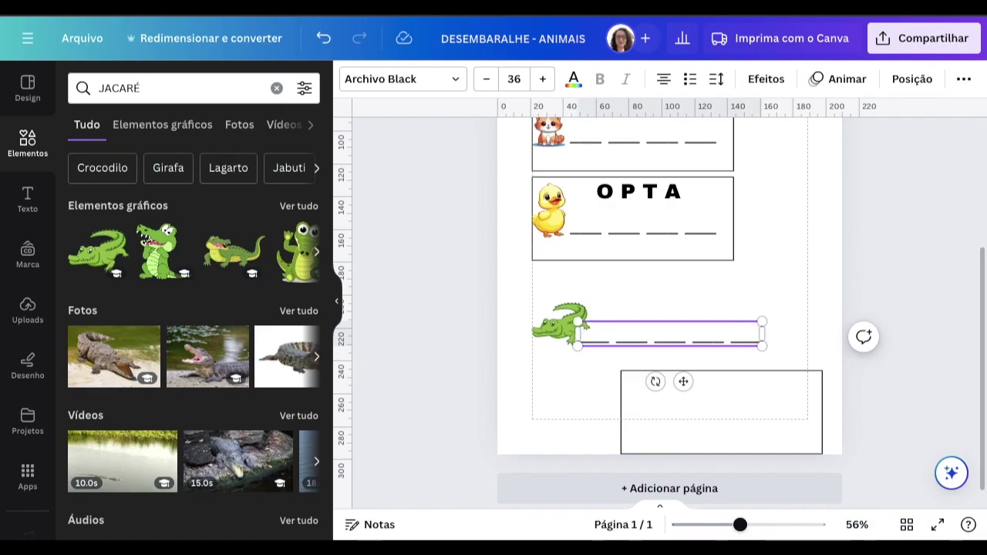
pyautogui.write('___')
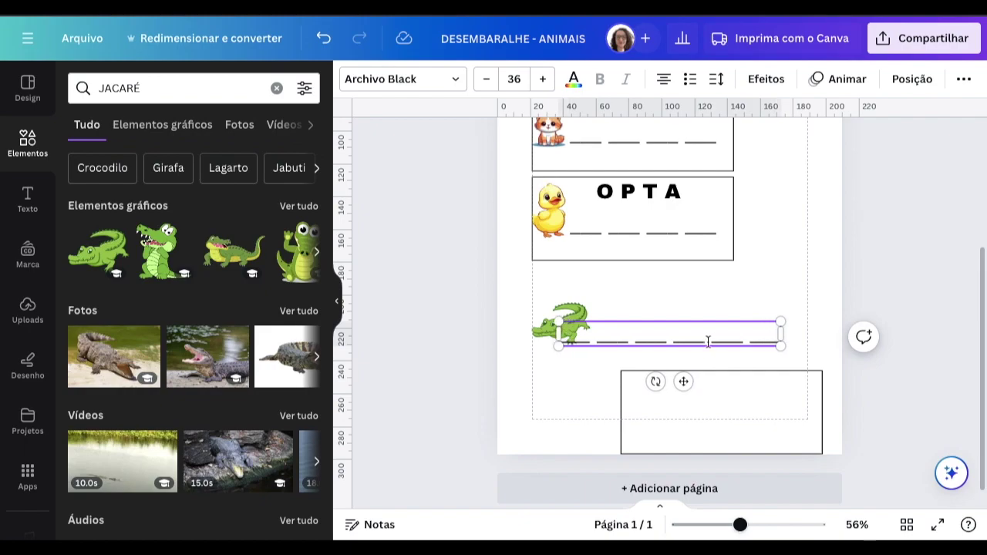
pyautogui.moveTo(684, 385); pyautogui.dragTo(711, 387)
# - Delete the alligator picture beside the six blanks
pyautogui.click(559, 324)
pyautogui.moveTo(591, 301); pyautogui.dragTo(585, 301)
pyautogui.press('Delete')
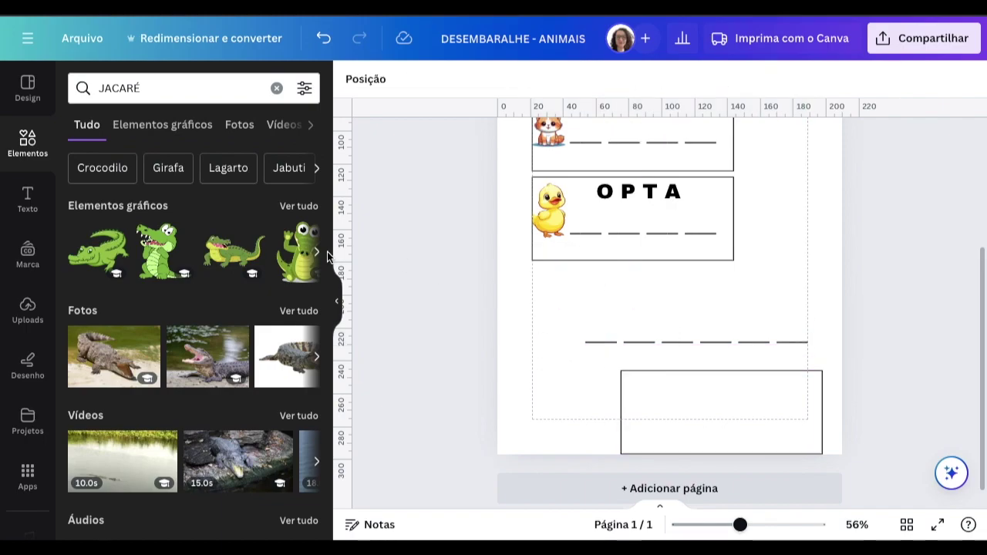
# - Insert the standing open-mouthed alligator graphic, shrink it, and place it at the page margin beside the six blanks
pyautogui.click(161, 251)
pyautogui.moveTo(673, 222); pyautogui.dragTo(586, 313)
pyautogui.moveTo(555, 344); pyautogui.dragTo(555, 331)
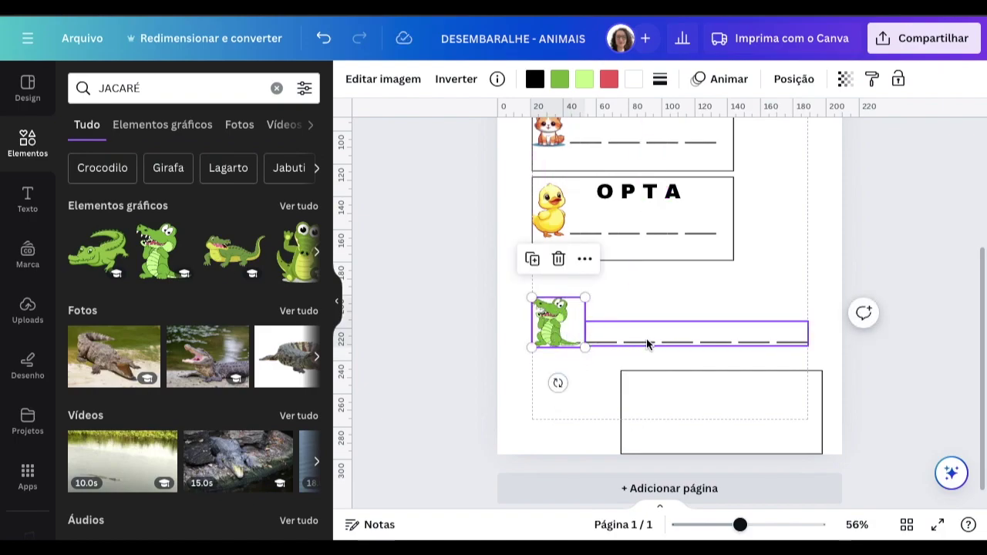
pyautogui.click(647, 343)
pyautogui.click(562, 398)
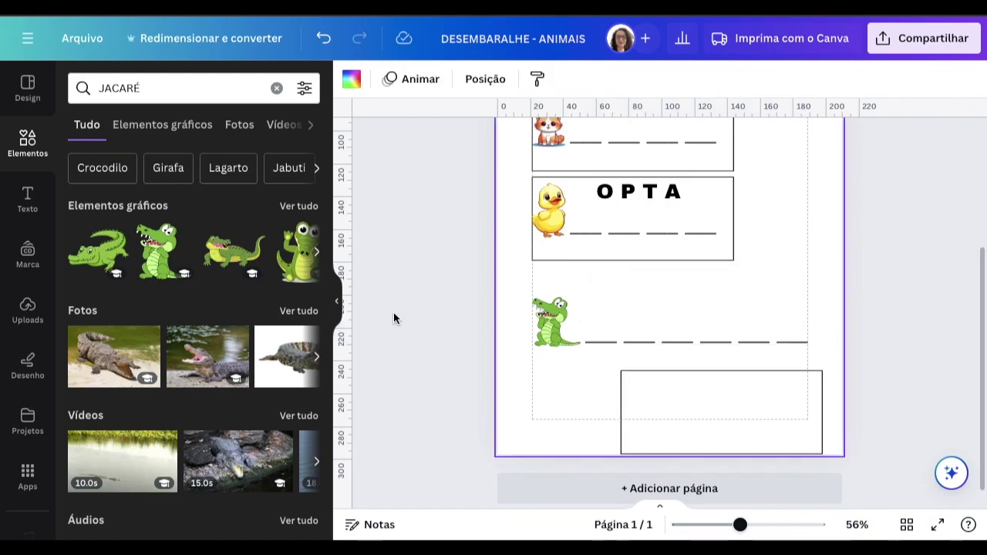
# - Copy the duckling's scrambled letters above the alligator's six blanks and change the copy's text to "J R C A A E"
pyautogui.click(616, 193)
pyautogui.moveTo(617, 193); pyautogui.dragTo(619, 295)
pyautogui.doubleClick(619, 293)
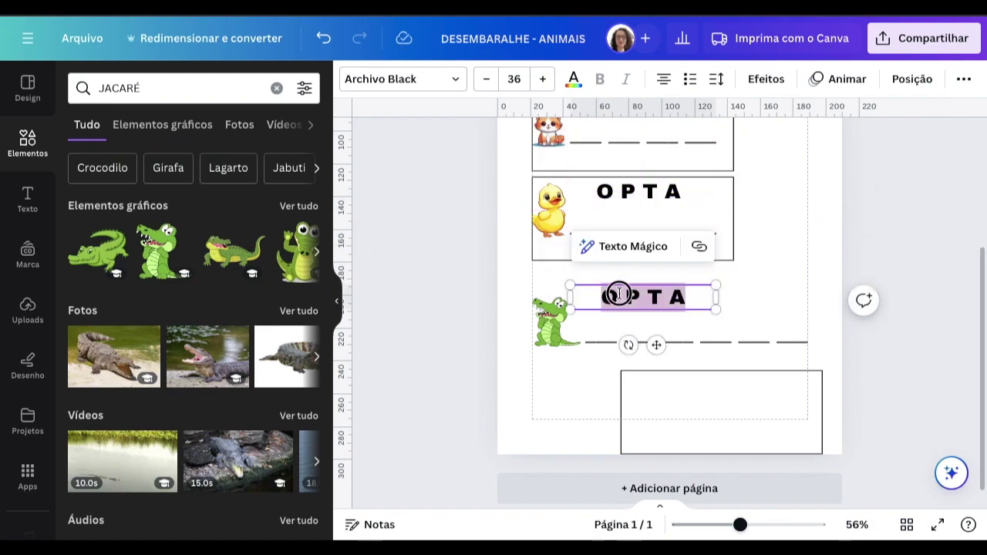
pyautogui.write('J')
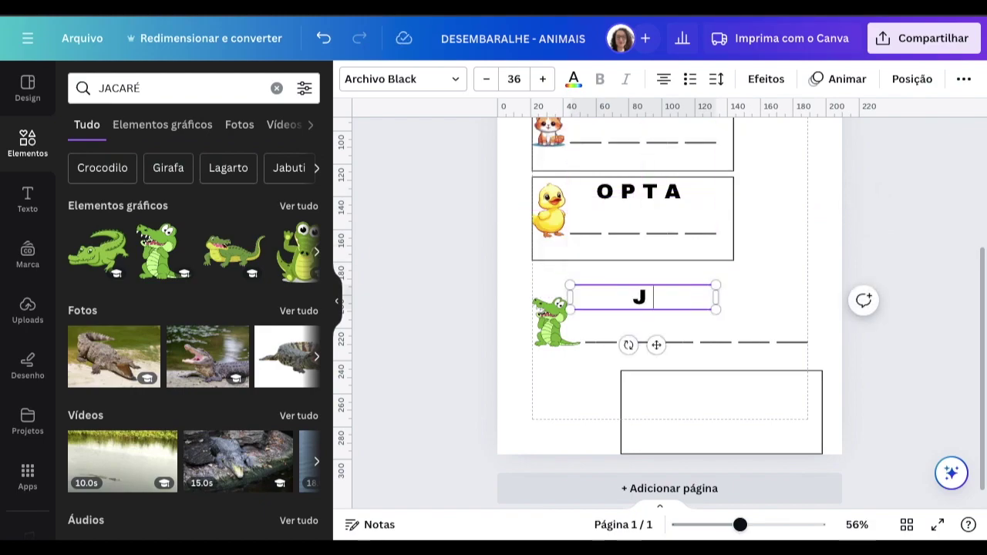
pyautogui.write('RCA')
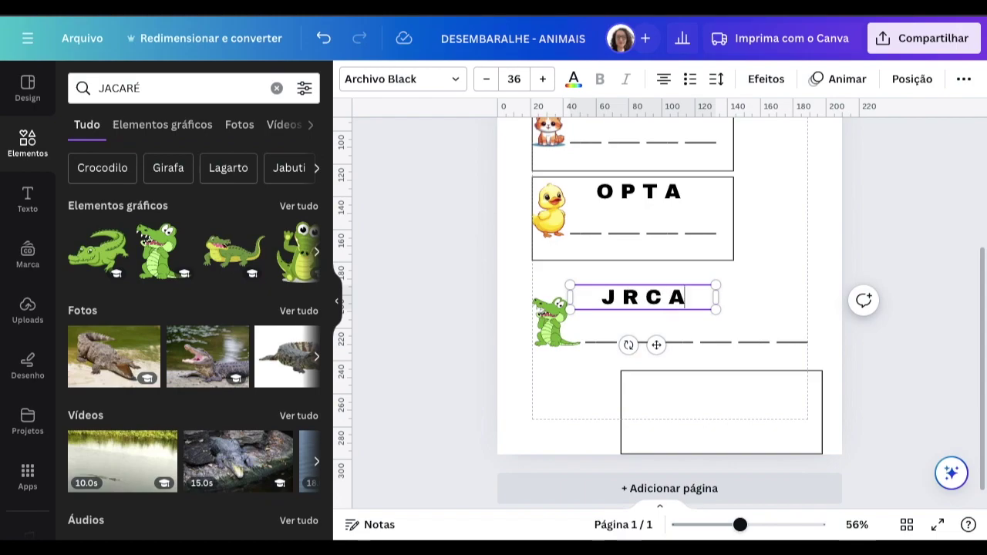
pyautogui.write('AE')
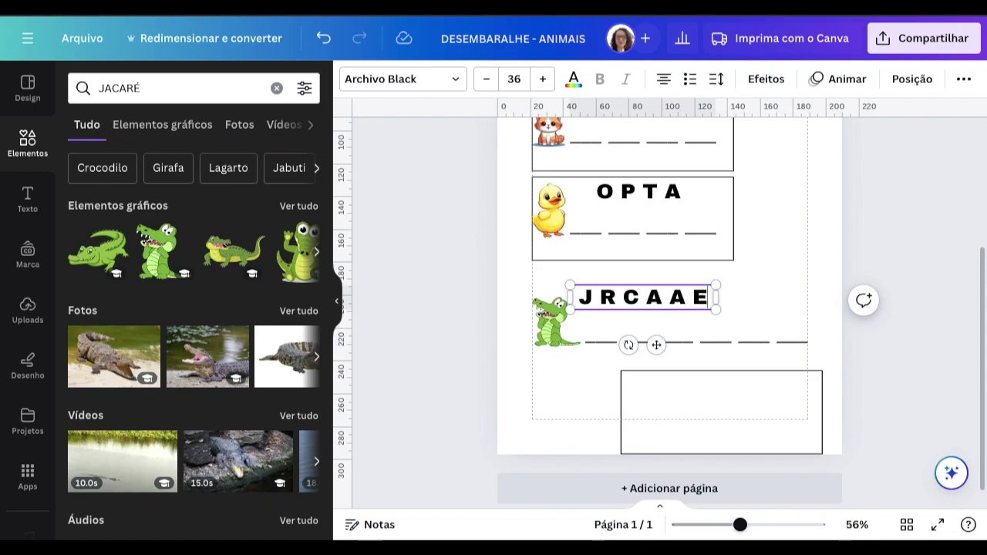
pyautogui.click(660, 334)
pyautogui.click(655, 299)
pyautogui.moveTo(655, 299); pyautogui.dragTo(661, 299)
# - Move the empty frame around the alligator's row and widen it to reach the opposite page margin
pyautogui.moveTo(694, 407); pyautogui.dragTo(604, 315)
pyautogui.moveTo(734, 321); pyautogui.dragTo(808, 322)
pyautogui.click(703, 404)
pyautogui.scroll(2, 702, 404)
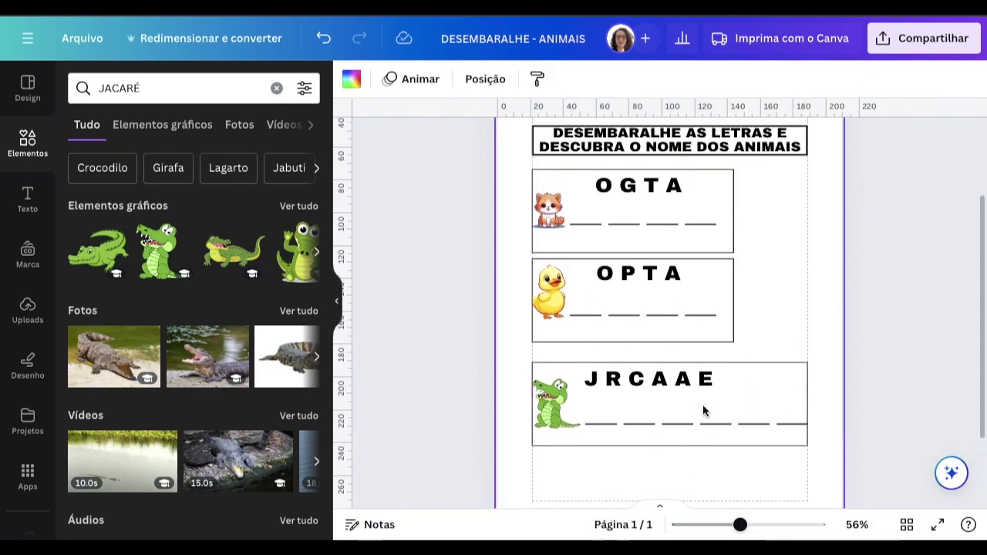
pyautogui.moveTo(740, 525); pyautogui.dragTo(726, 529)
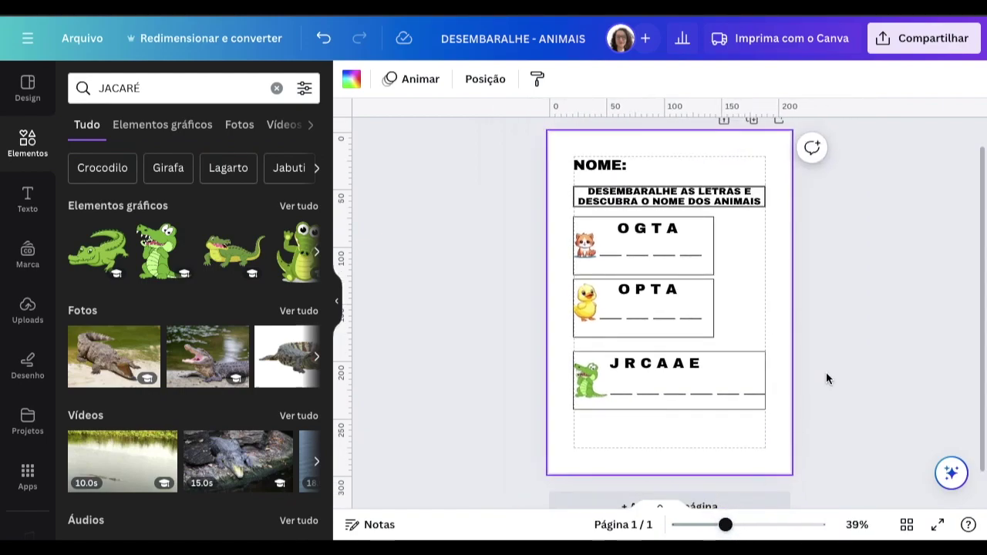